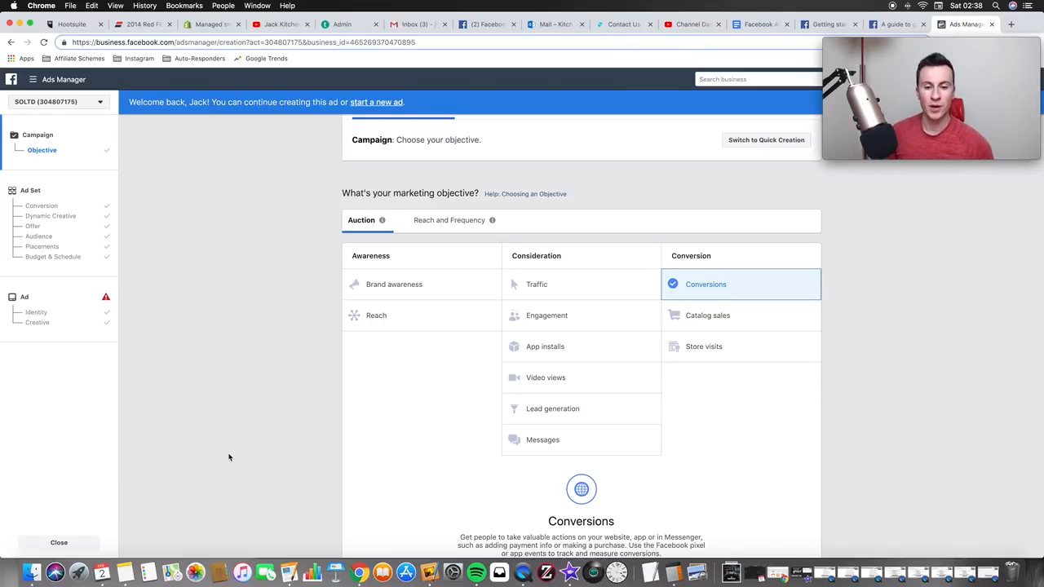
Open the ad set's Conversion section and look over its settings down to the audience
left_click(60, 202)
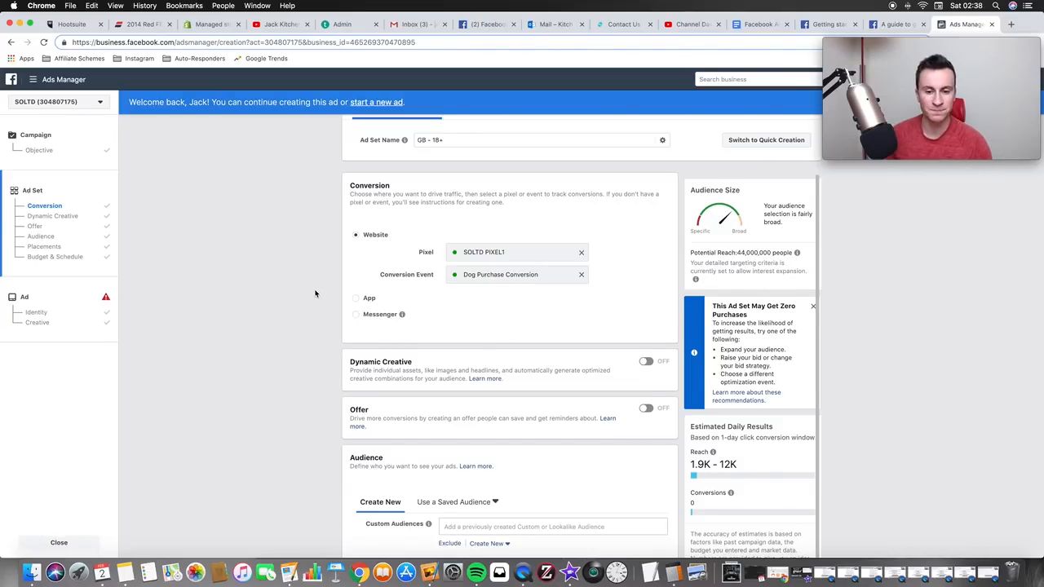
scroll(315, 293, "down", 4)
scroll(316, 293, "down", 5)
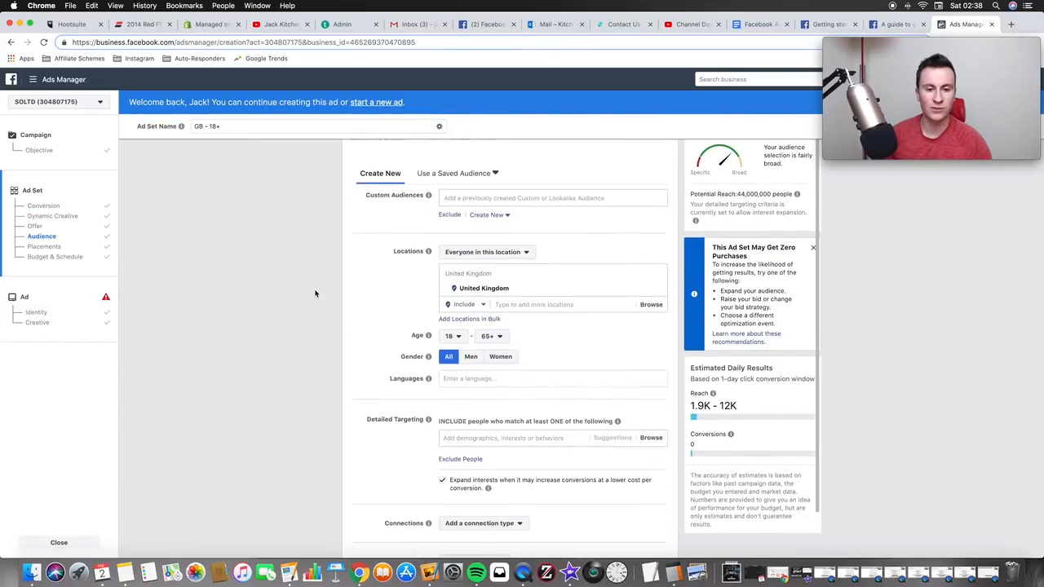
scroll(322, 276, "down", 1)
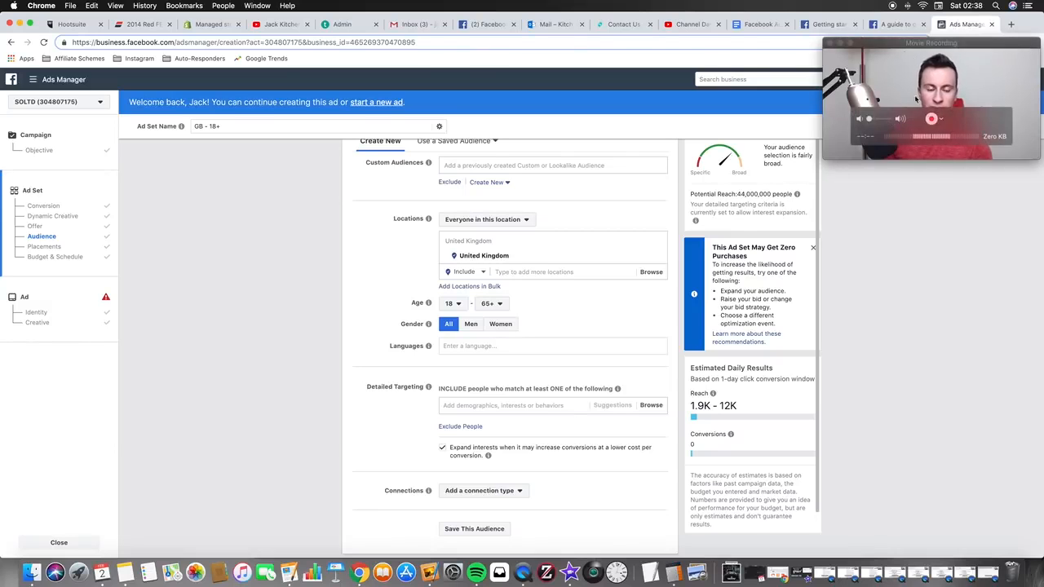
scroll(872, 267, "up", 5)
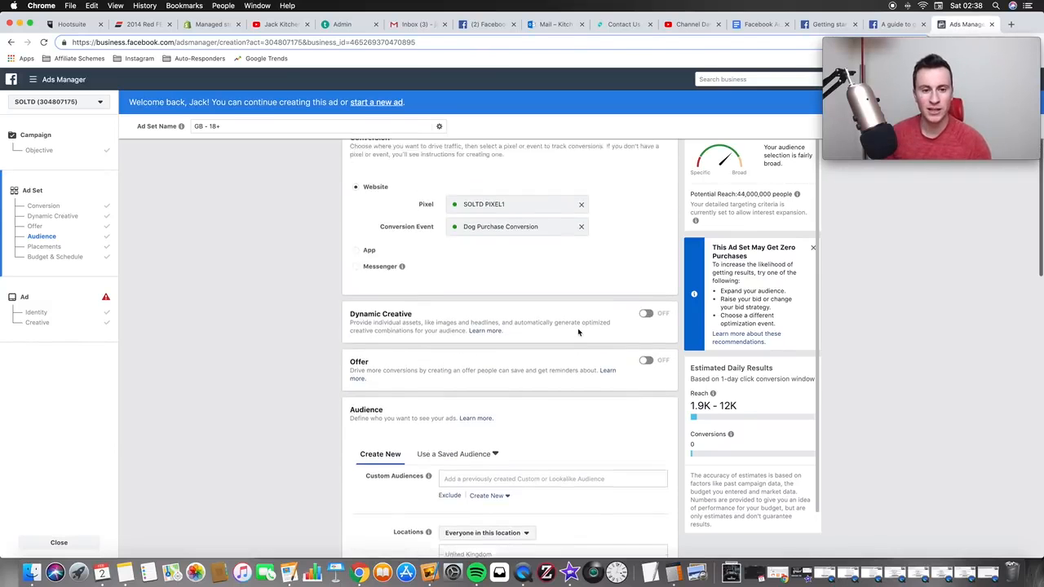
Dismiss the welcome-back banner above the ad set form
left_click_drag(891, 46, 891, 145)
left_click(1030, 103)
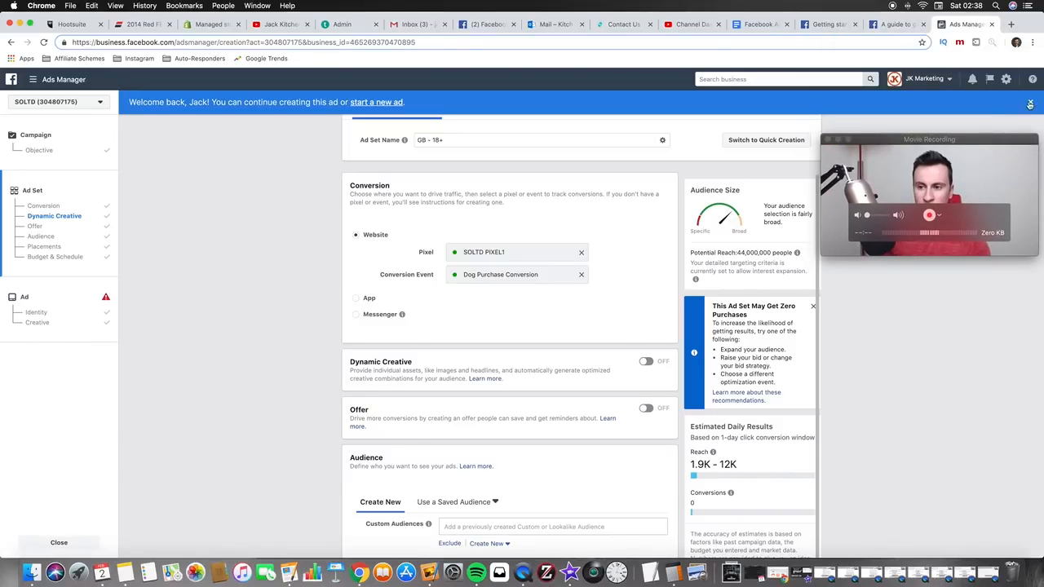
left_click(1030, 102)
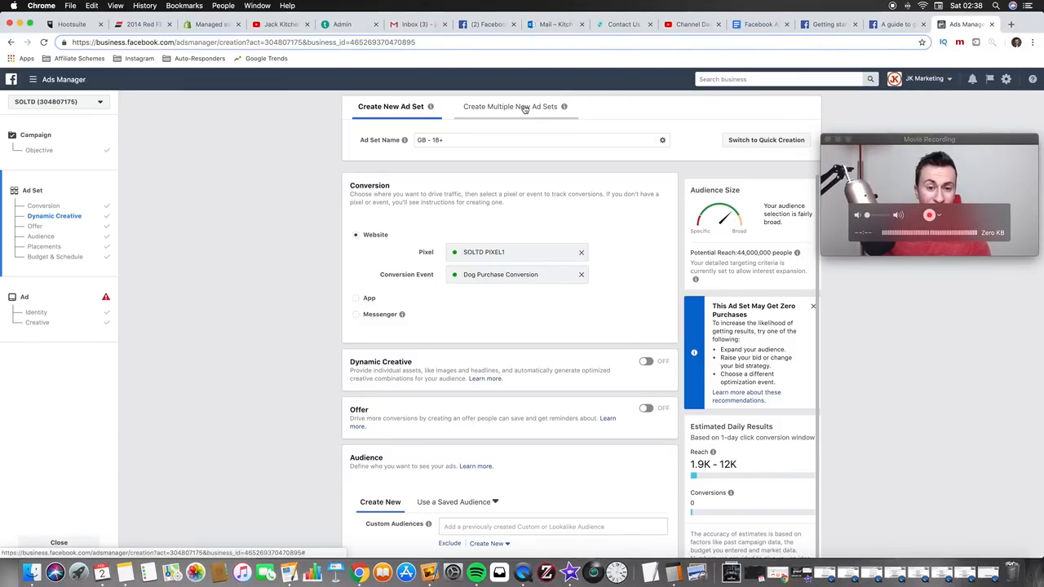
left_click_drag(895, 139, 897, 47)
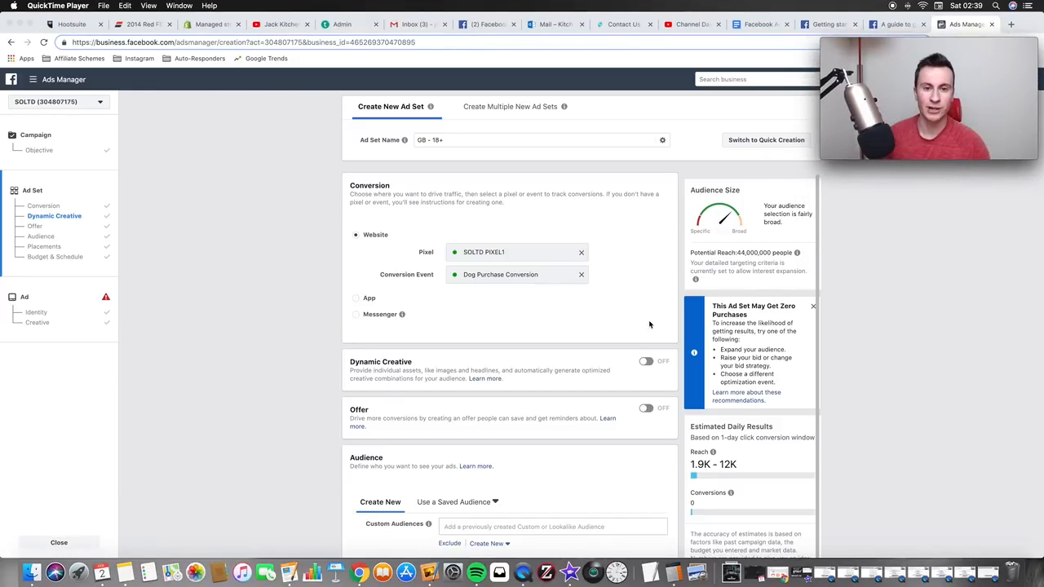
Review the ad set's settings from conversion through audience locations, age and detailed targeting to placements
left_click(291, 317)
scroll(292, 318, "down", 2)
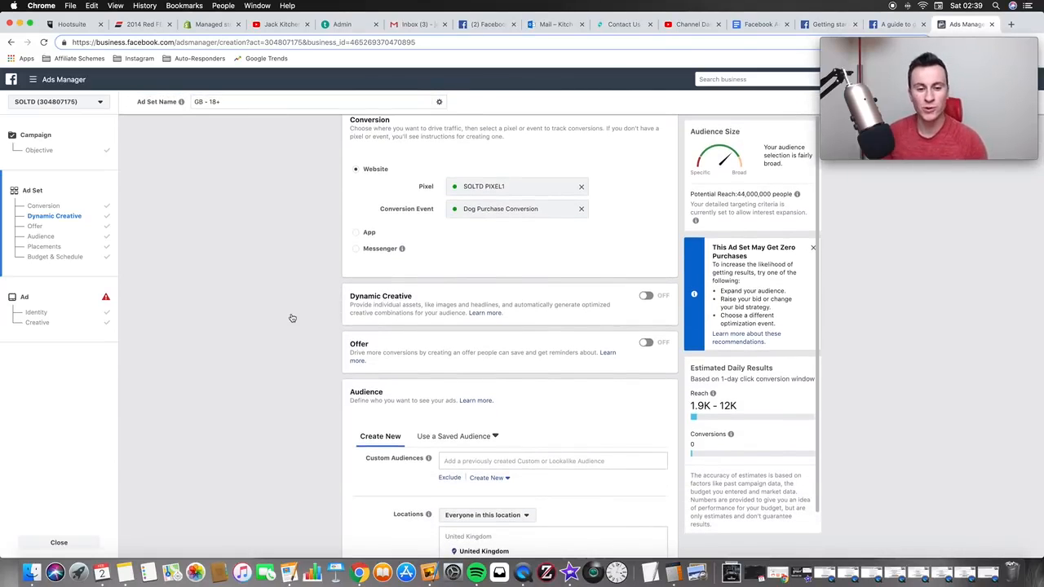
scroll(293, 318, "down", 3)
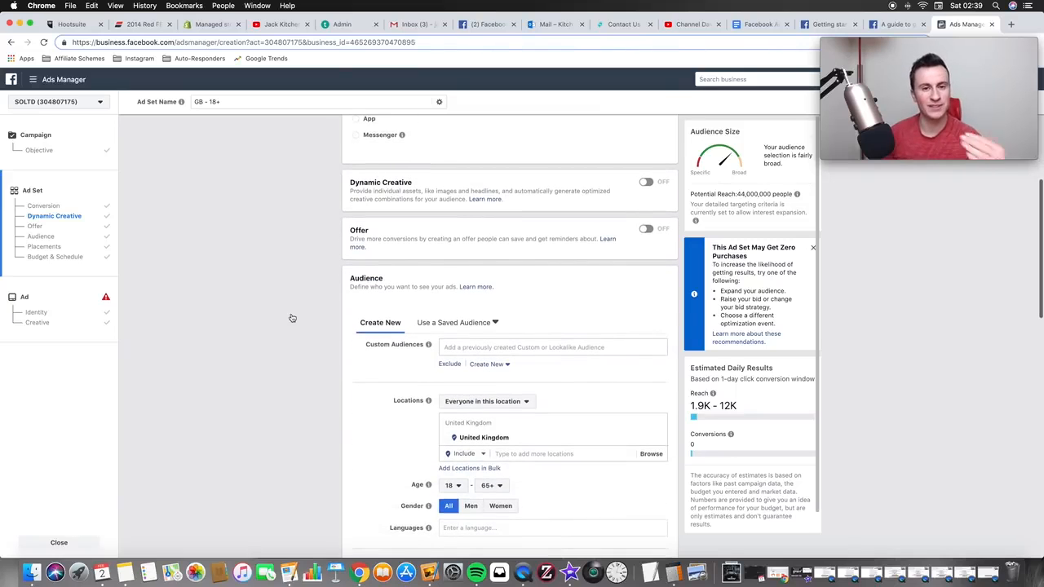
scroll(296, 322, "down", 4)
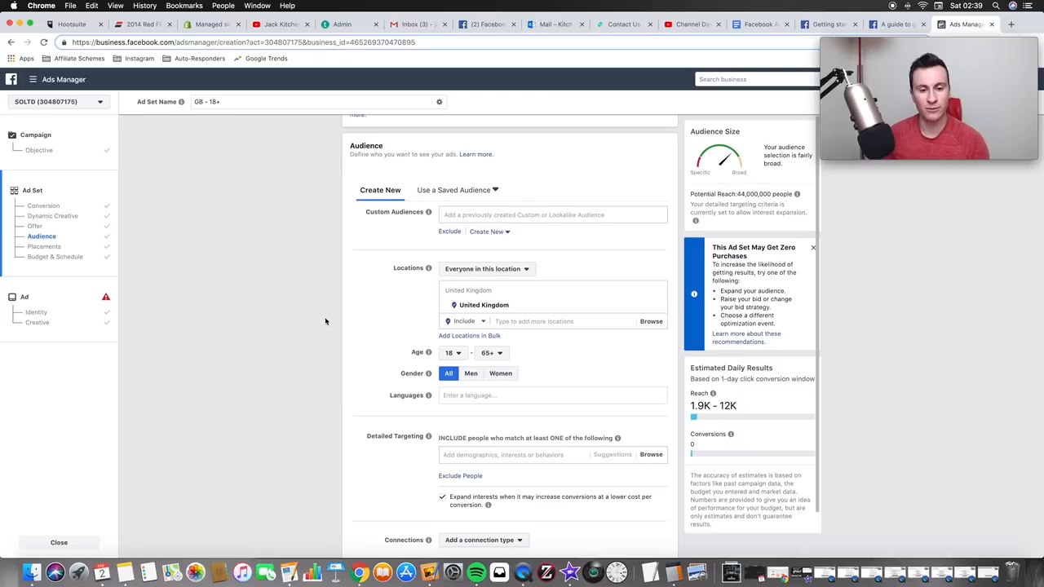
scroll(324, 320, "down", 1)
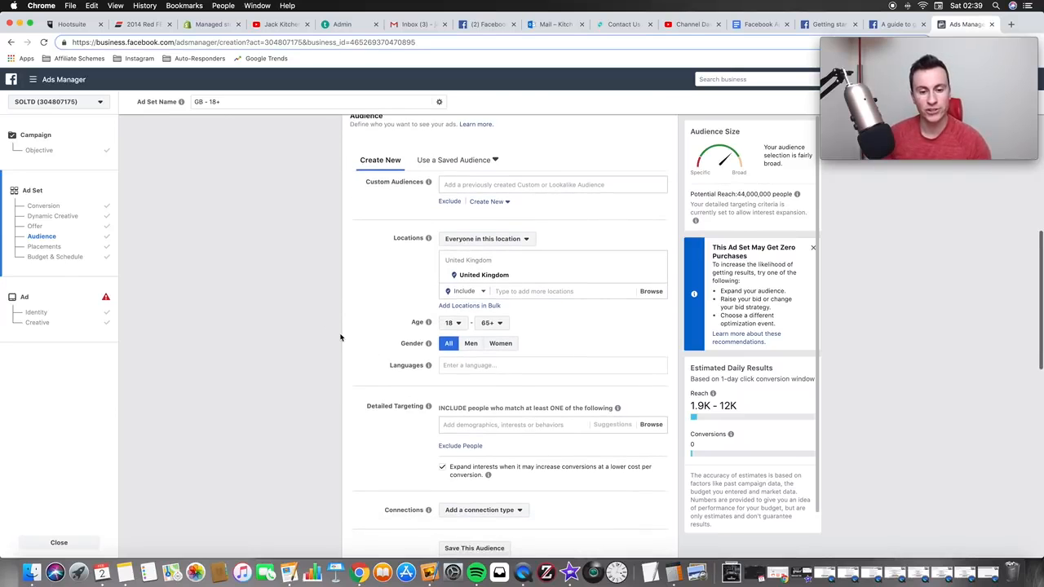
scroll(341, 337, "down", 4)
scroll(389, 287, "down", 1)
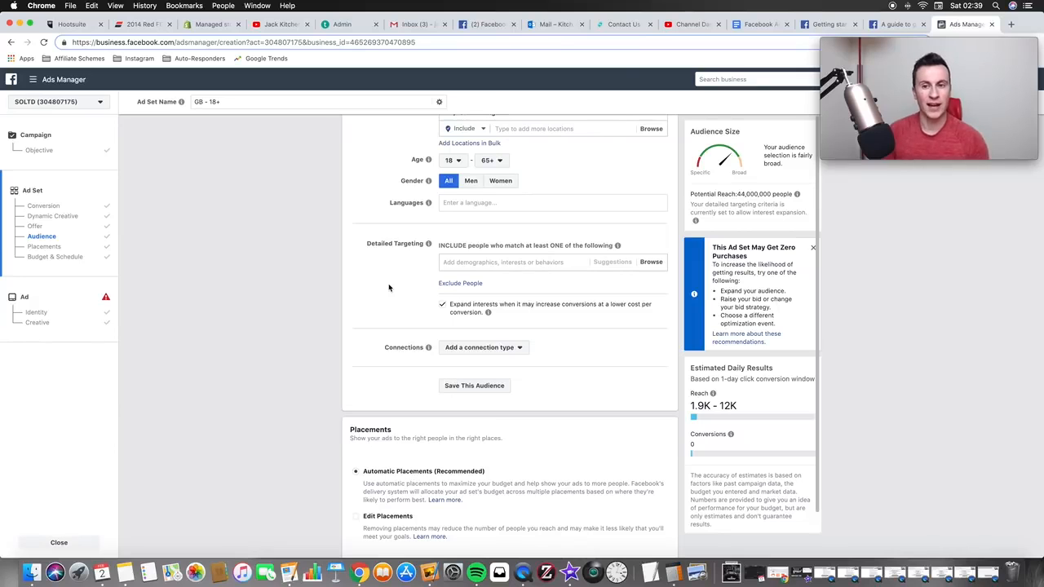
Check the interest rules in the Facebook Ads Testing Strategy document and turn off interest expansion in the Ads Manager ad set
left_click(755, 24)
scroll(354, 374, "down", 1)
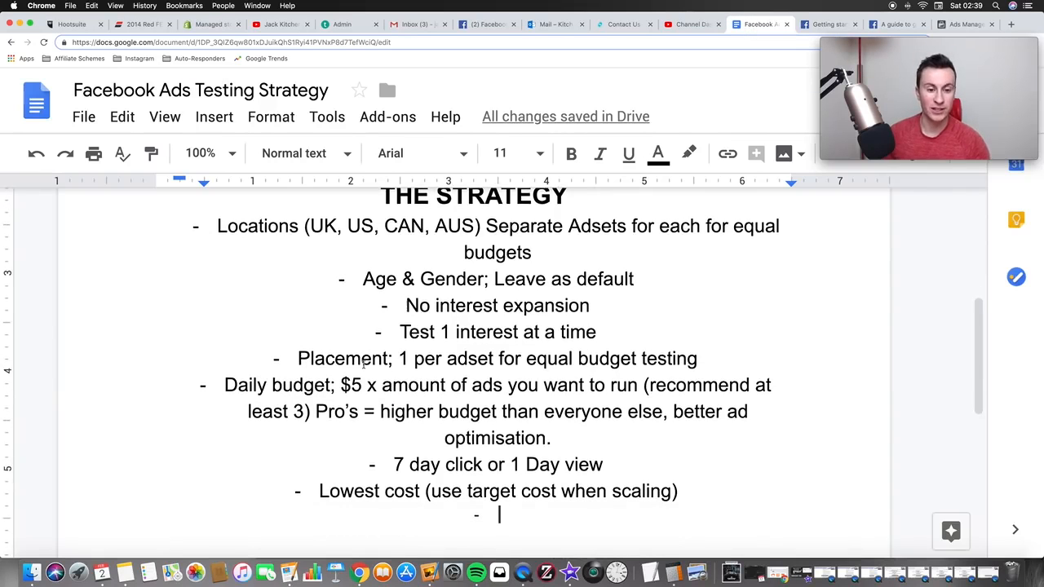
left_click_drag(406, 305, 612, 328)
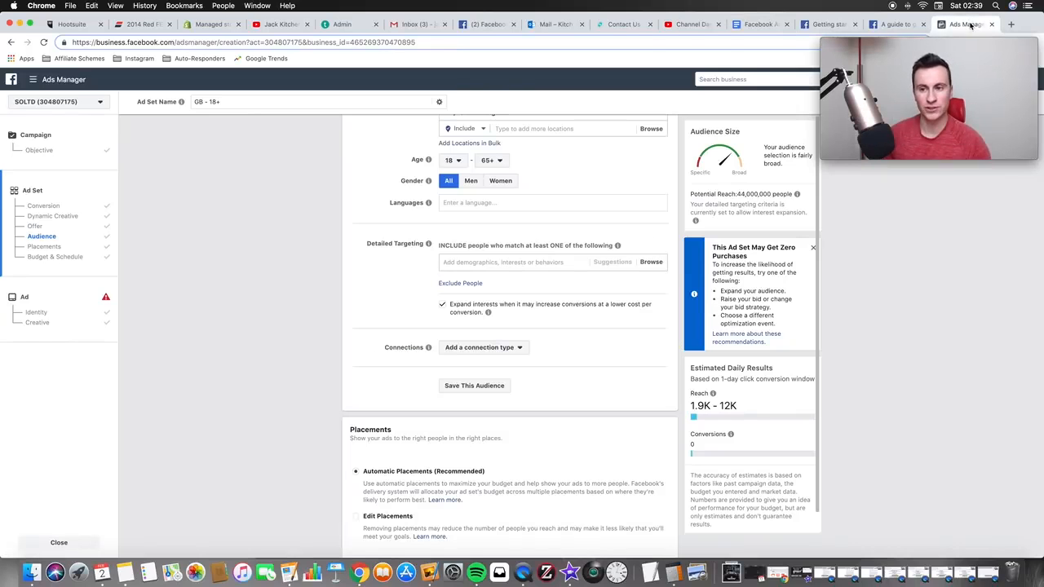
left_click(965, 23)
left_click(442, 305)
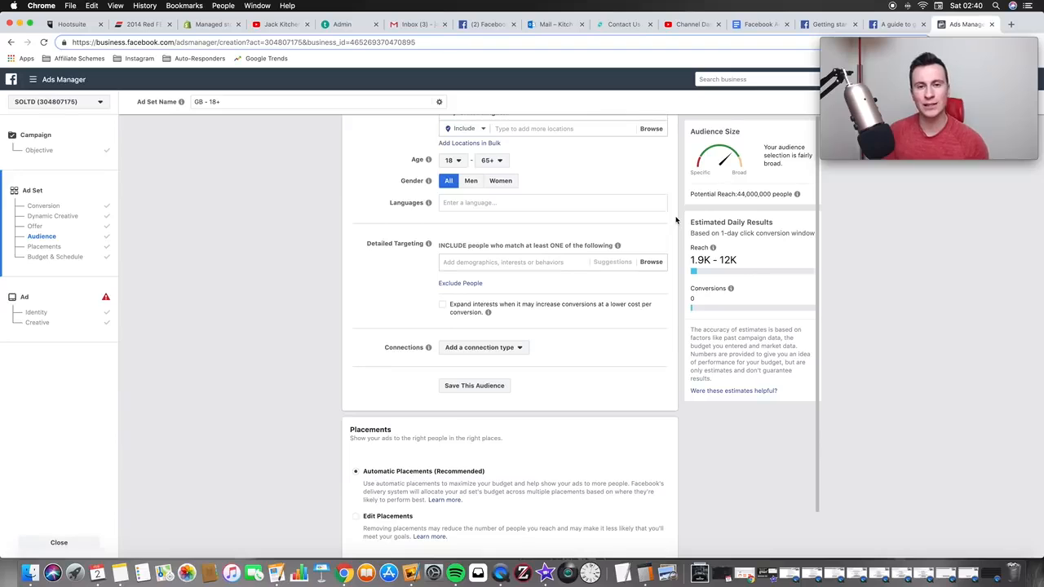
Add the Dogs interest under Pets to the ad set's detailed targeting
left_click(547, 263)
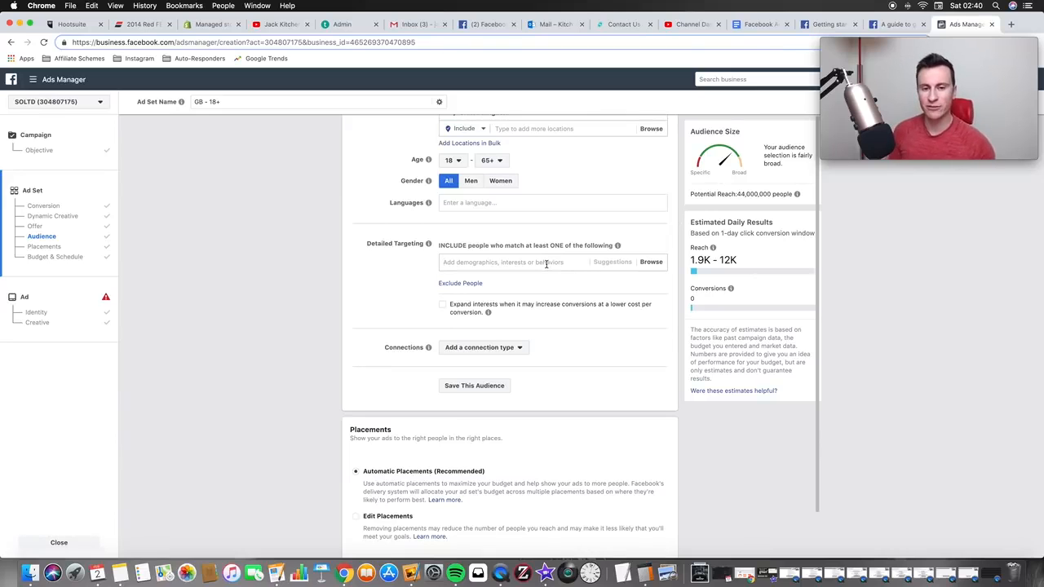
type("dog")
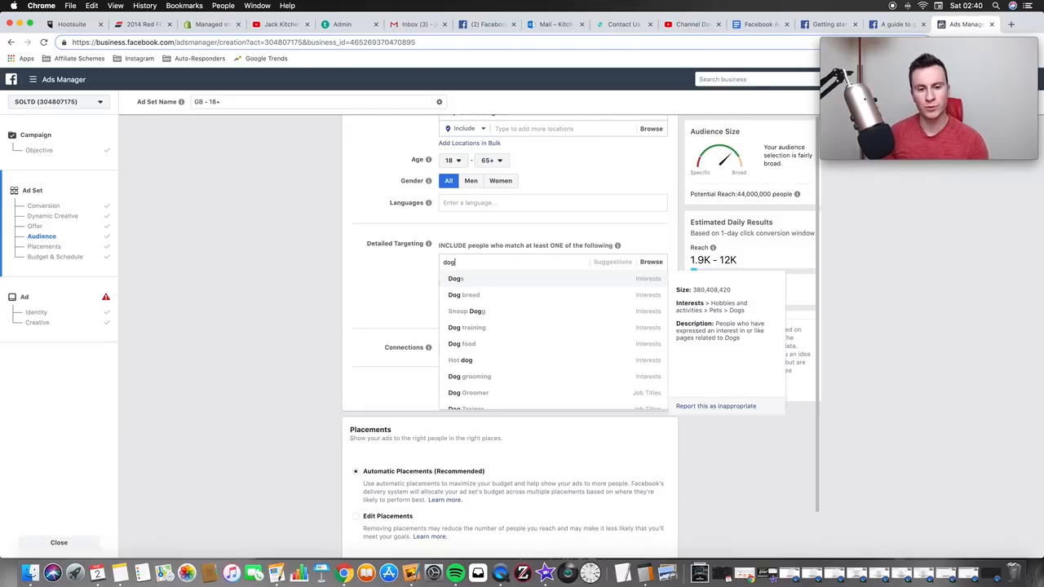
left_click(522, 281)
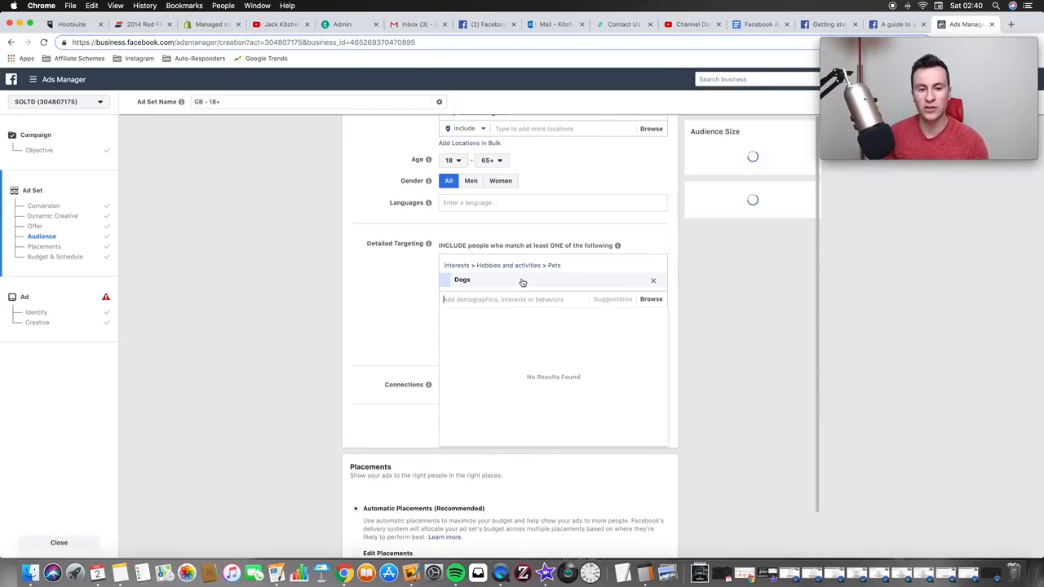
left_click(373, 299)
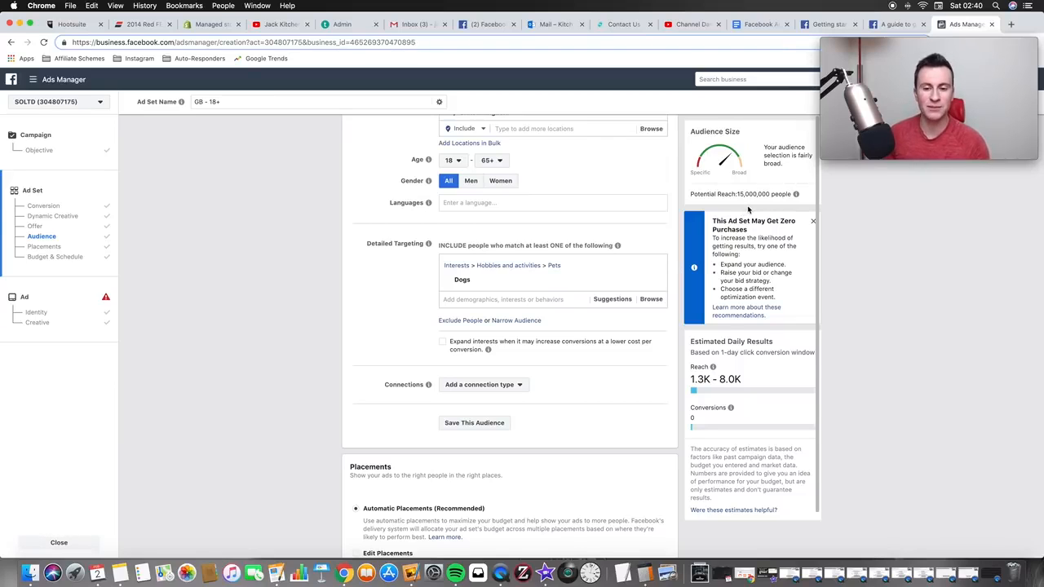
Narrow the Dogs audience to people who must also match the Dogs Today Magazine interest
scroll(547, 278, "down", 10)
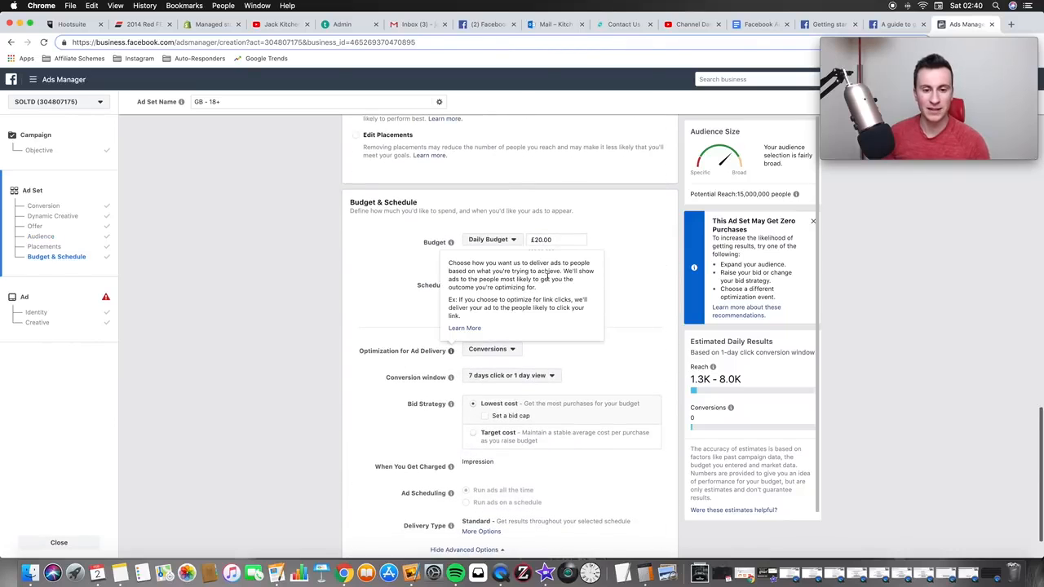
scroll(547, 278, "up", 12)
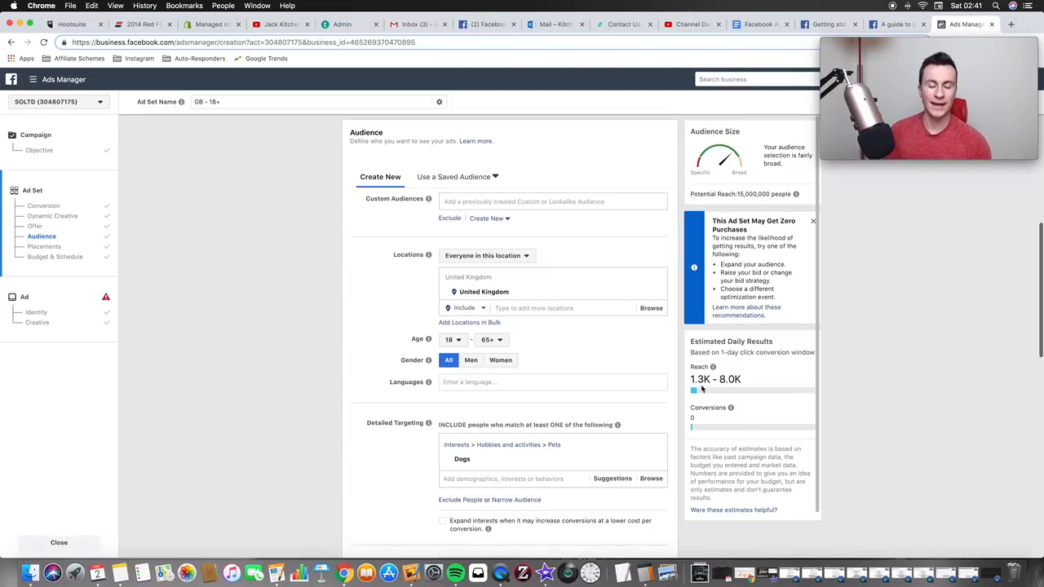
scroll(297, 329, "down", 1)
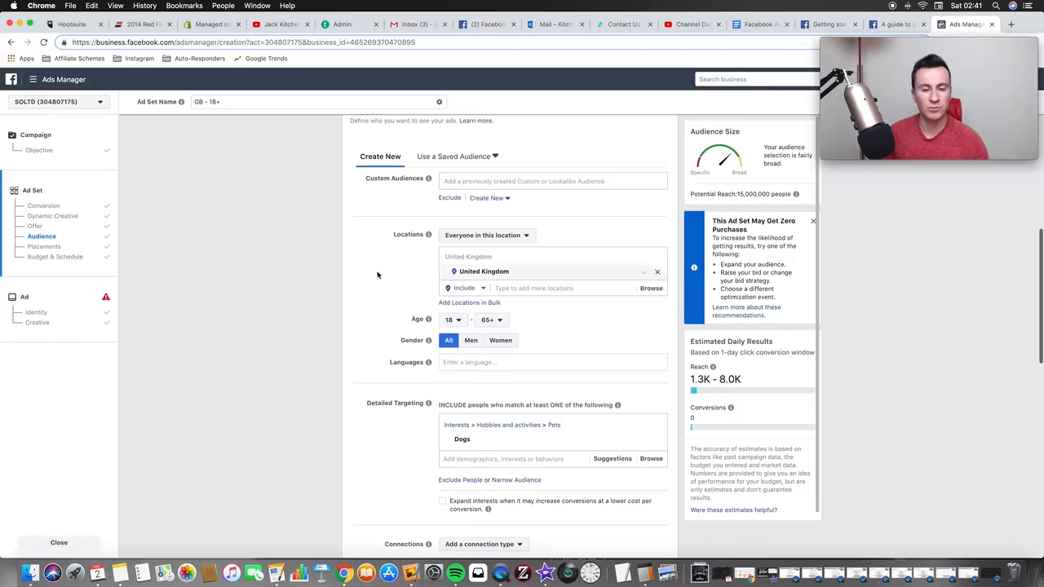
scroll(346, 292, "down", 2)
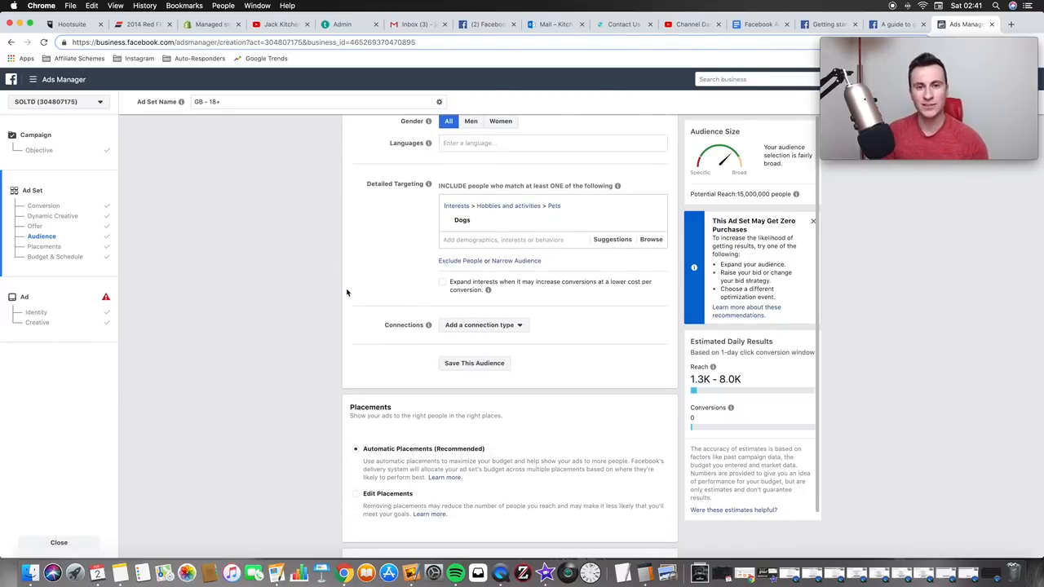
left_click(523, 261)
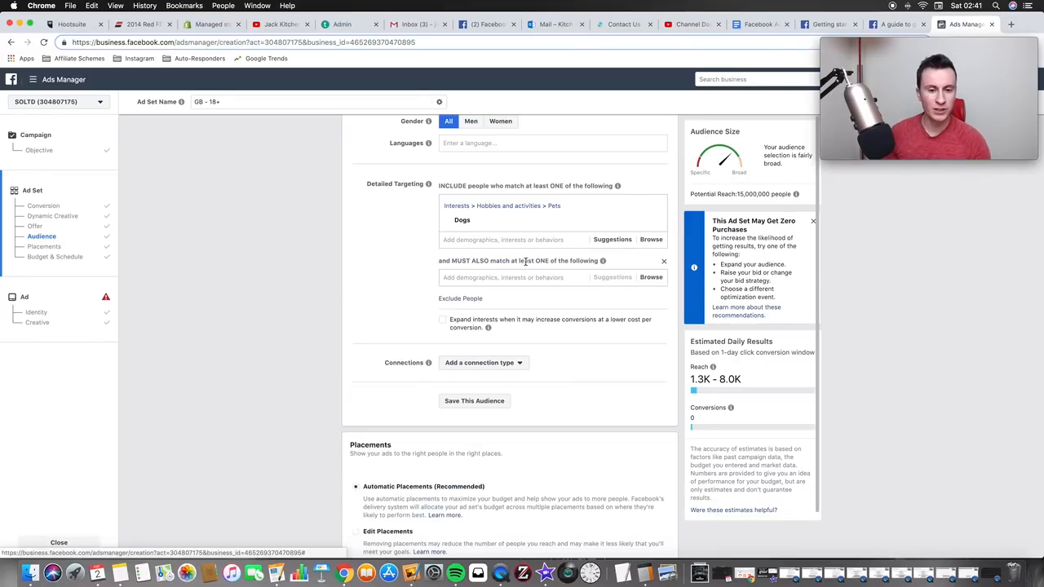
left_click(467, 279)
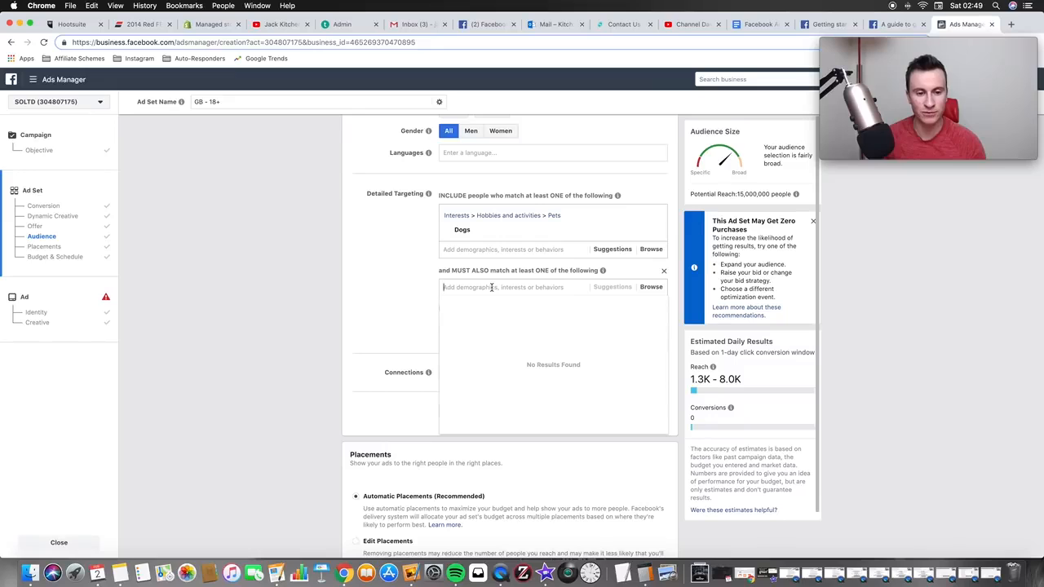
type("dogs ")
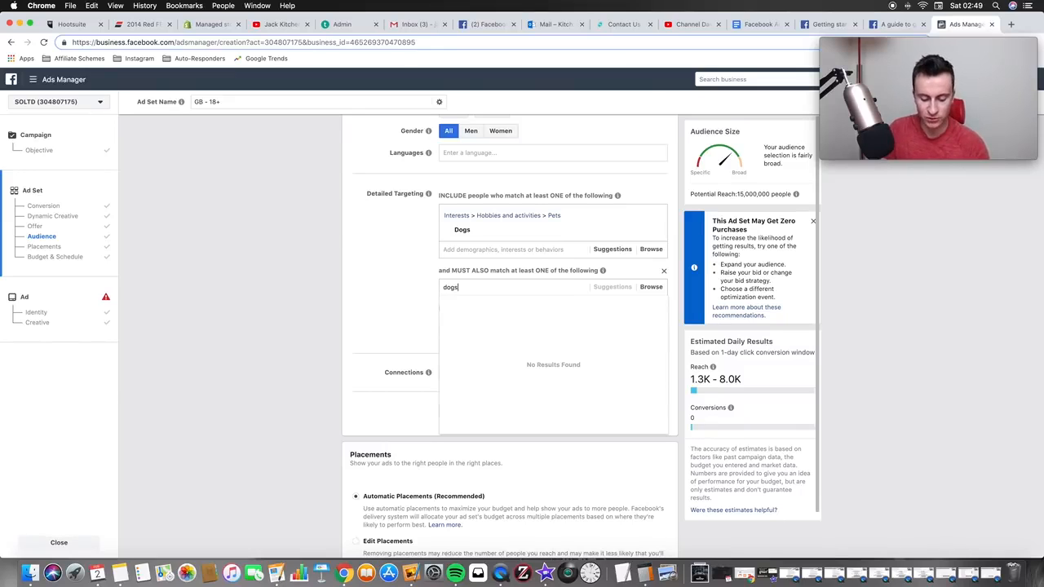
type("today mag")
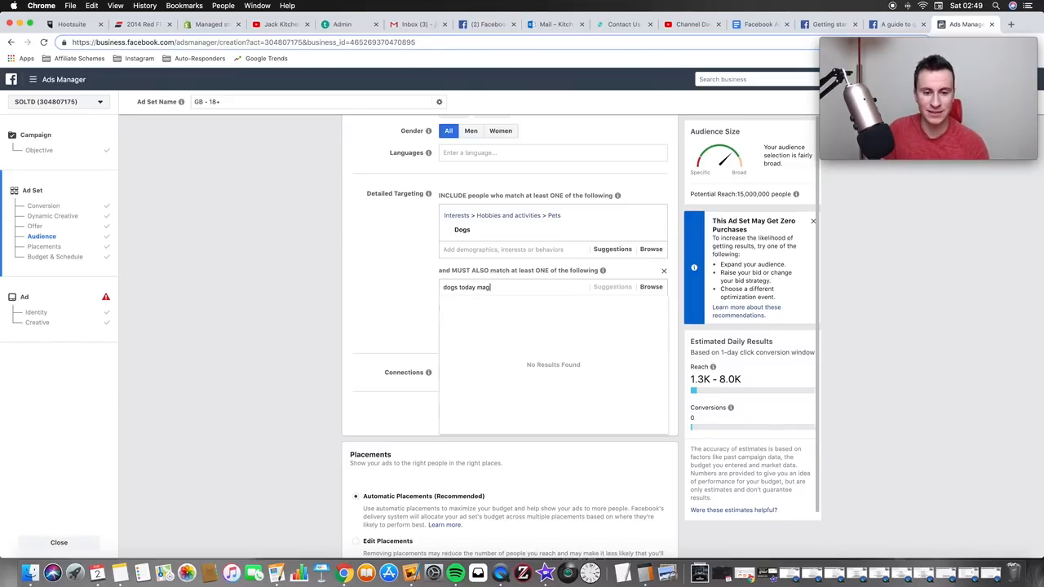
type("azine")
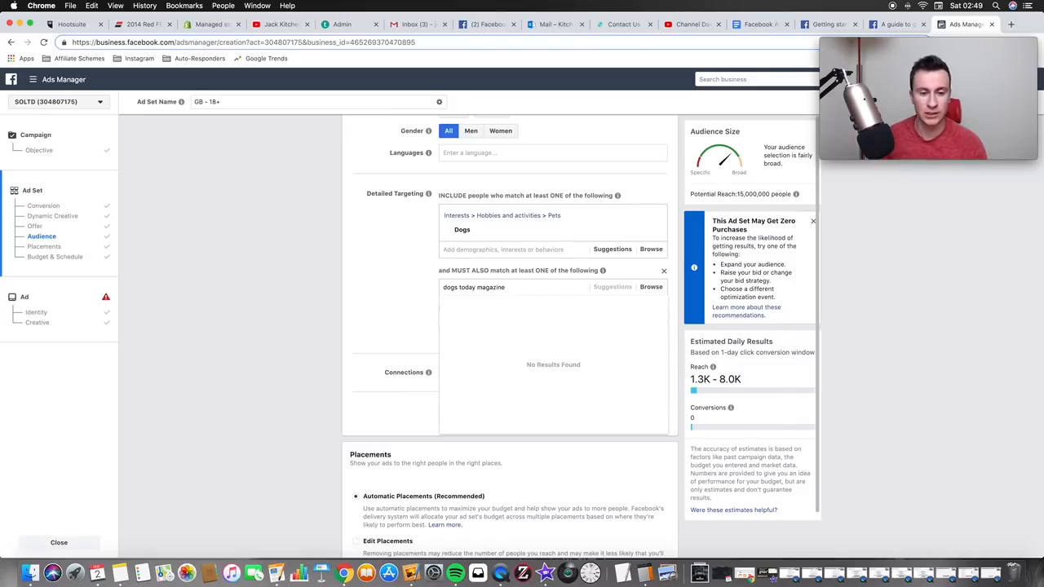
left_click(521, 303)
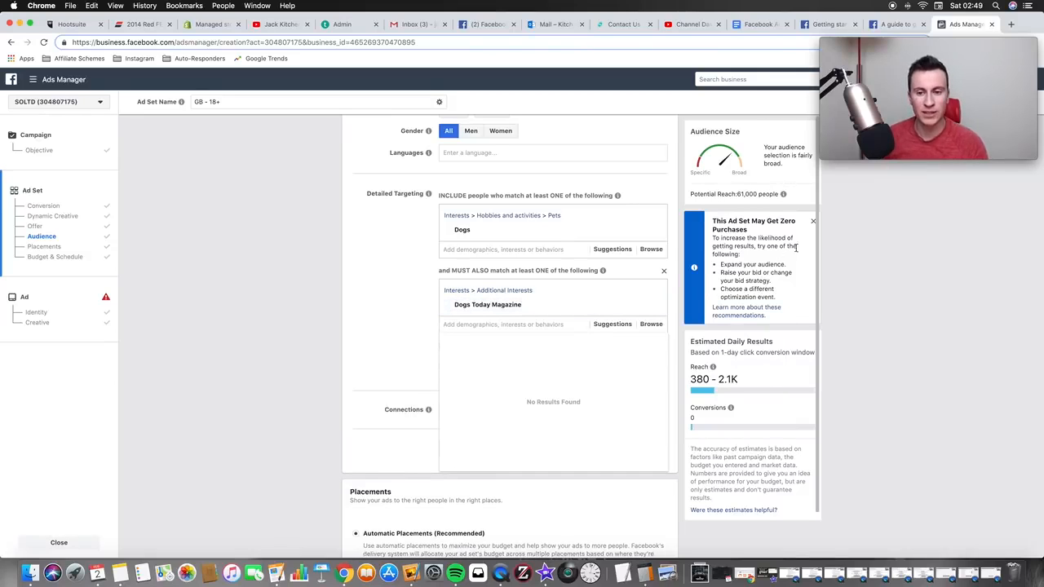
left_click(325, 317)
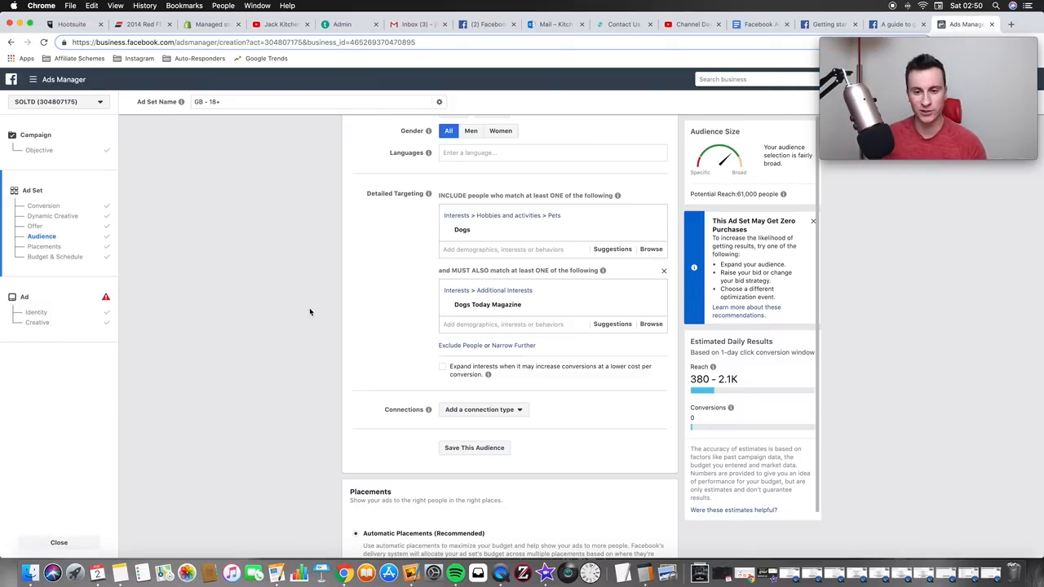
Remove the Dogs Today Magazine interest from the must-also-match targeting group and add it back
left_click(653, 305)
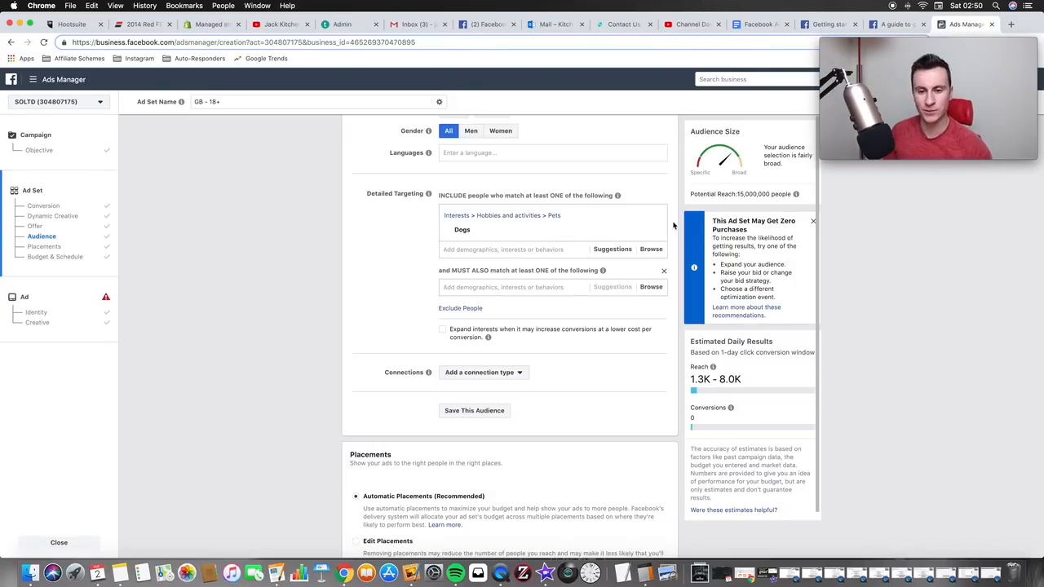
left_click(484, 289)
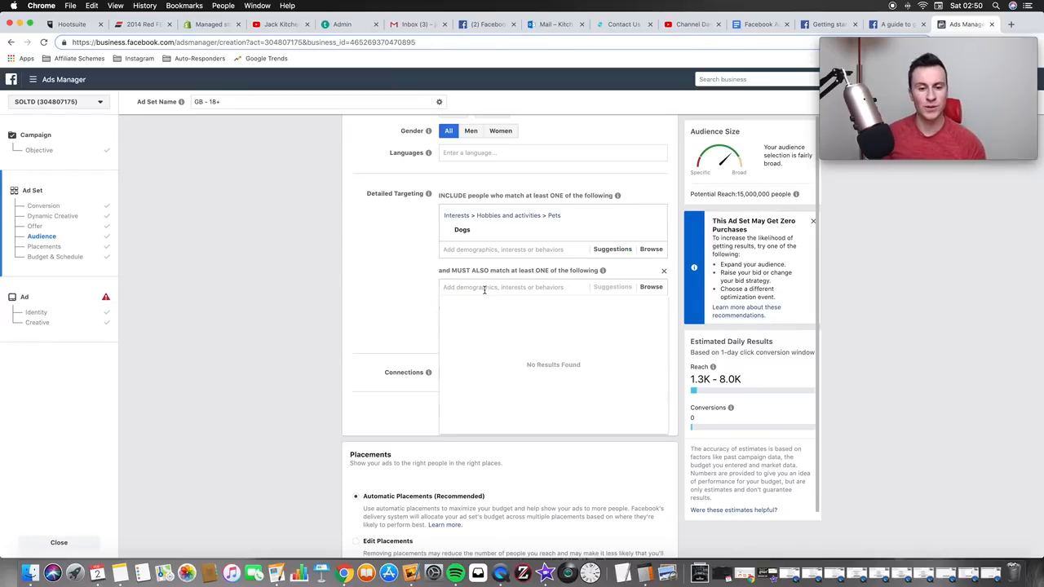
type("dpog")
key("BackSpace")
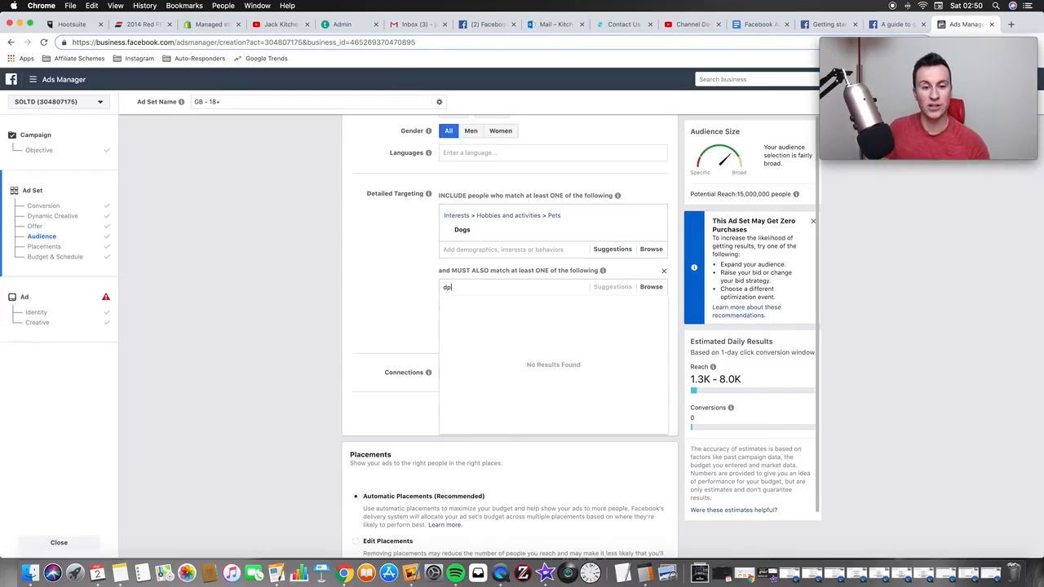
key("BackSpace")
type("ogs t")
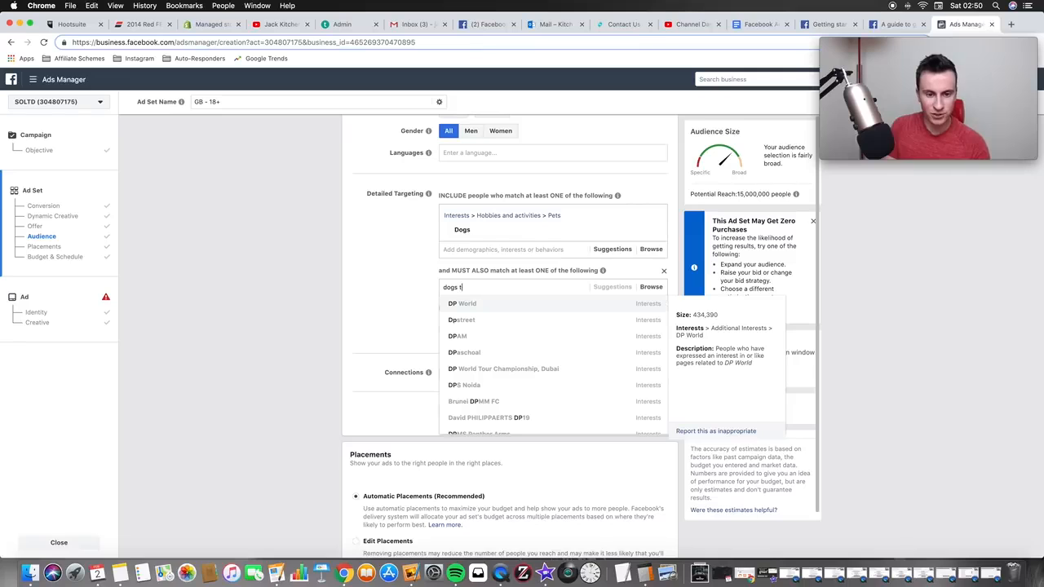
type("oday ma")
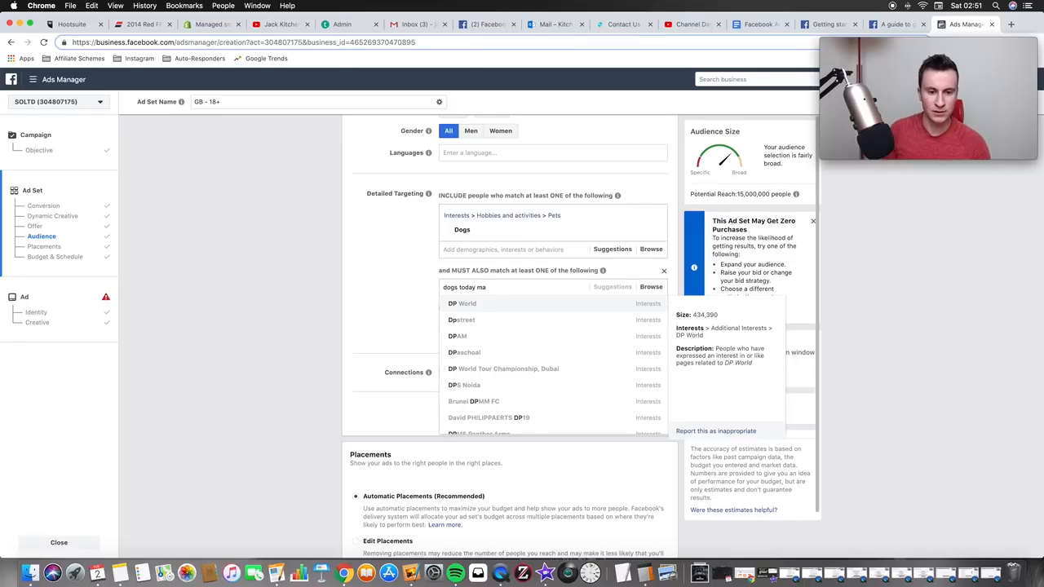
left_click(500, 304)
left_click(379, 331)
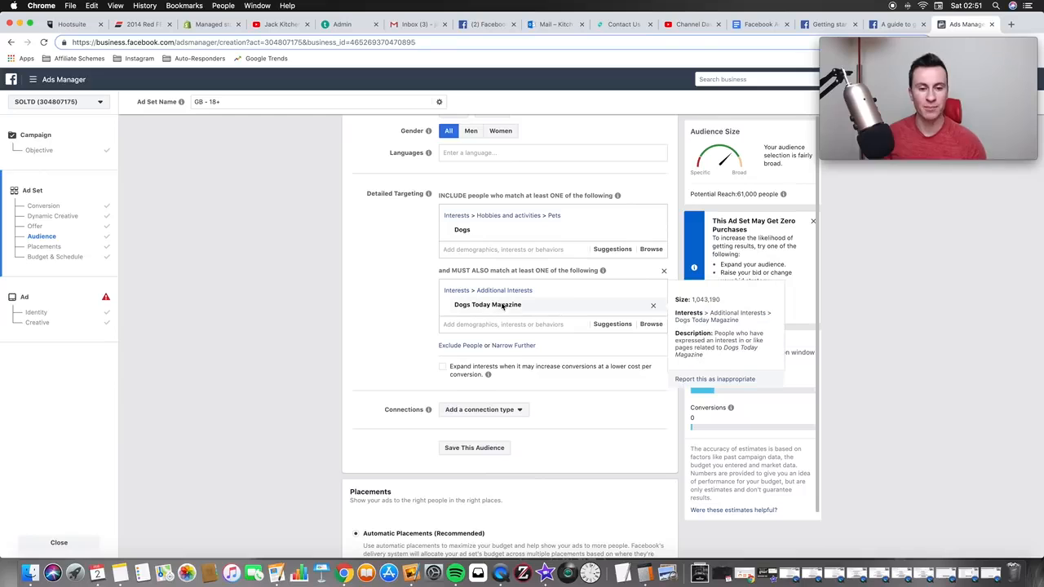
Switch the ad set to edited placements and leave only Facebook Feeds selected, excluding Instagram, Audience Network and Messenger
scroll(355, 310, "down", 5)
left_click(357, 306)
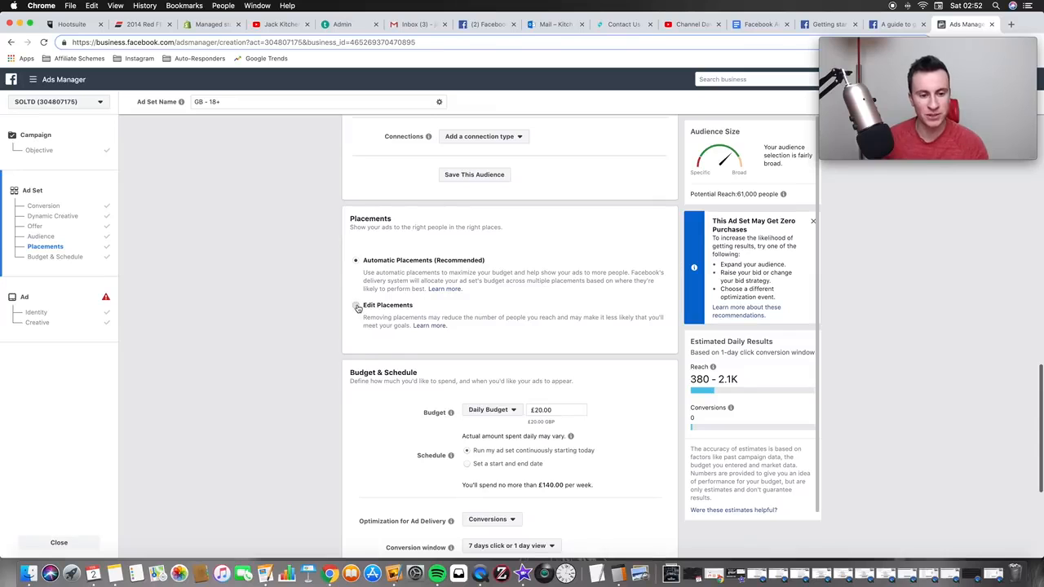
scroll(305, 332, "down", 4)
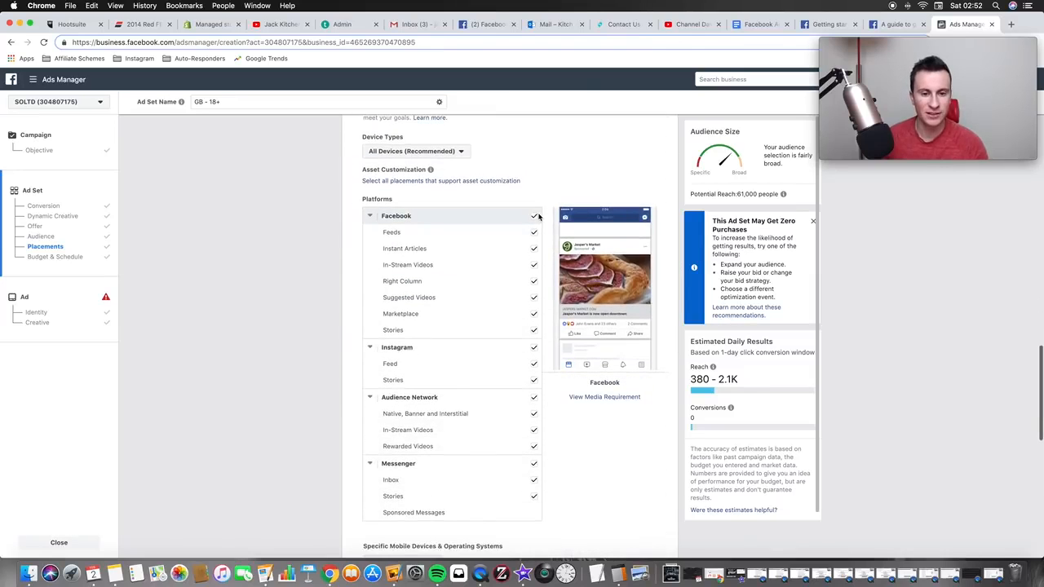
left_click(534, 215)
left_click(534, 372)
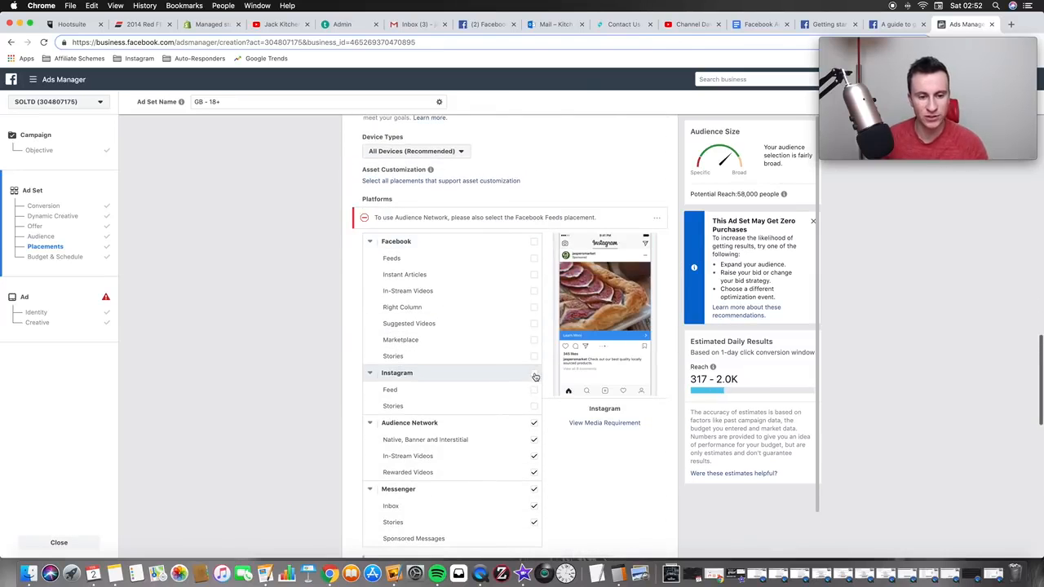
scroll(534, 372, "down", 2)
left_click(535, 356)
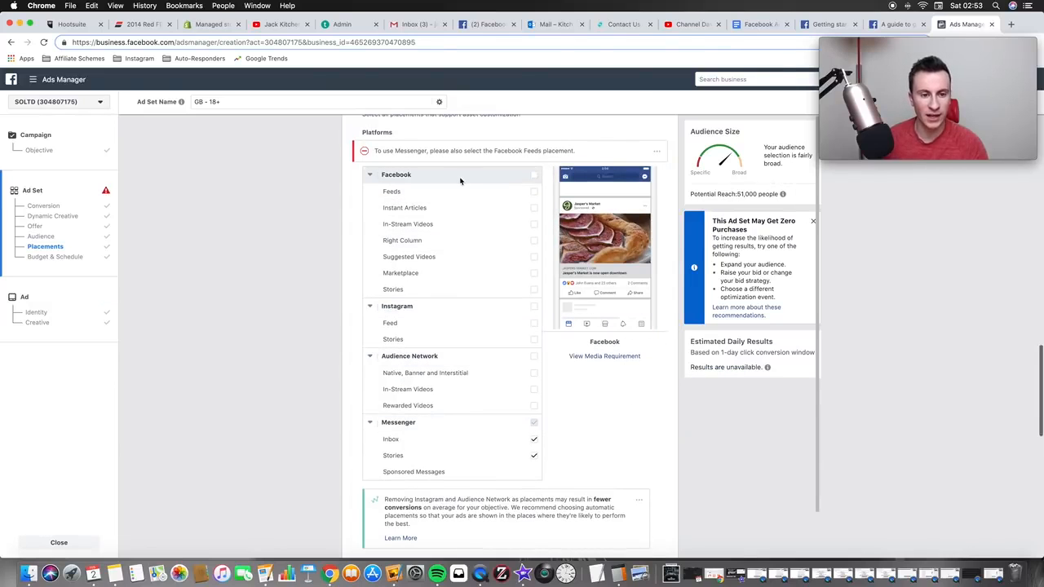
left_click(534, 192)
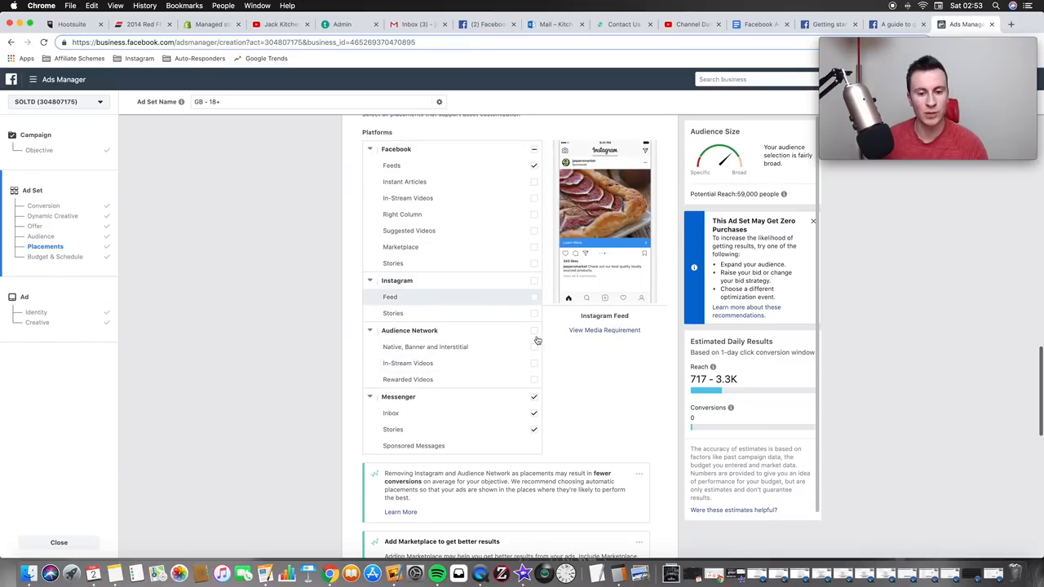
left_click(534, 397)
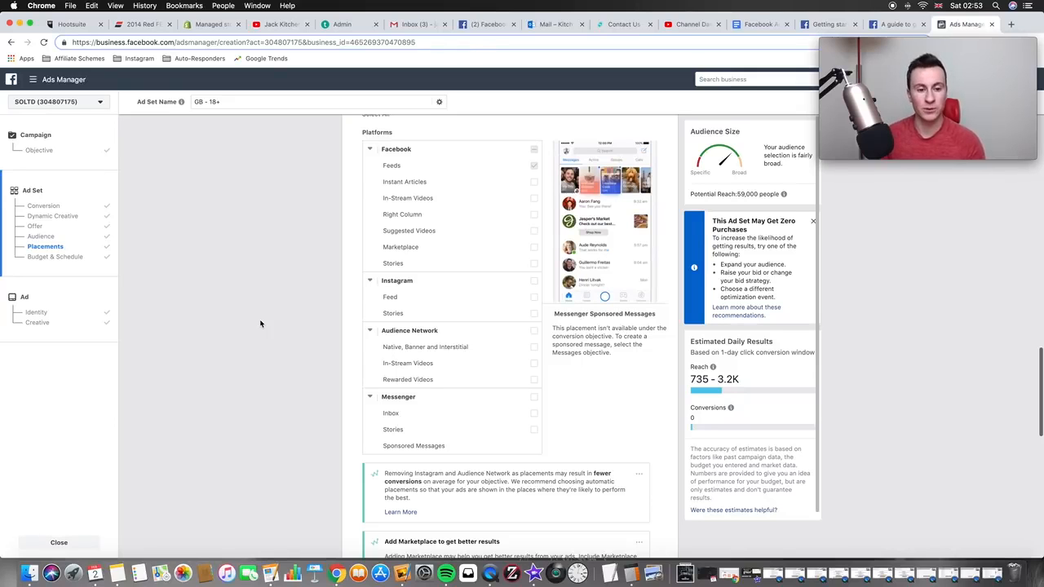
Check the daily budget rule in the Facebook Ads Testing Strategy document and set the Ads Manager ad set's daily budget to £15.00
scroll(275, 287, "up", 1)
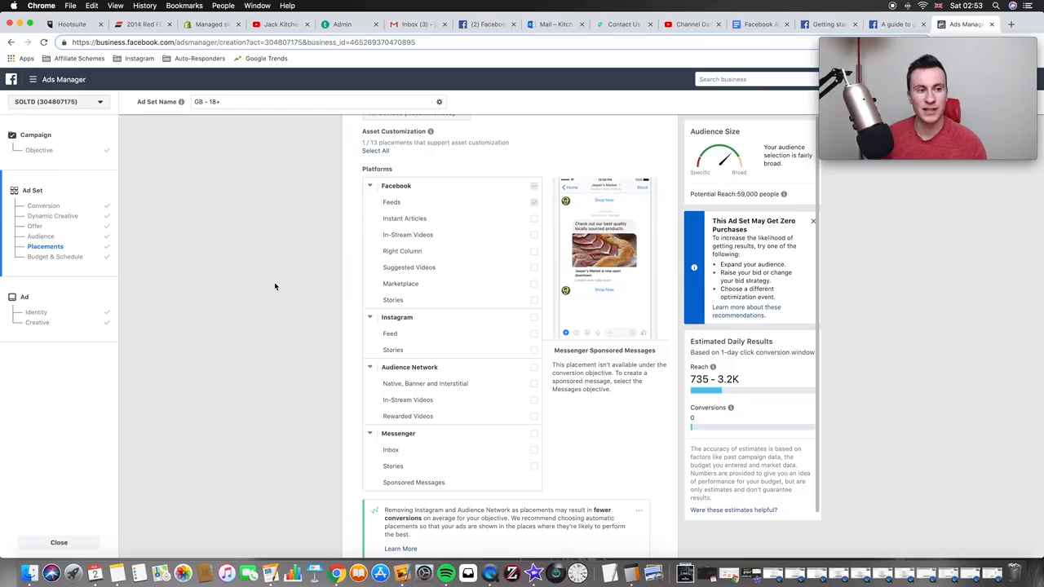
scroll(294, 260, "down", 2)
scroll(296, 259, "down", 8)
scroll(393, 314, "down", 3)
left_click(497, 263)
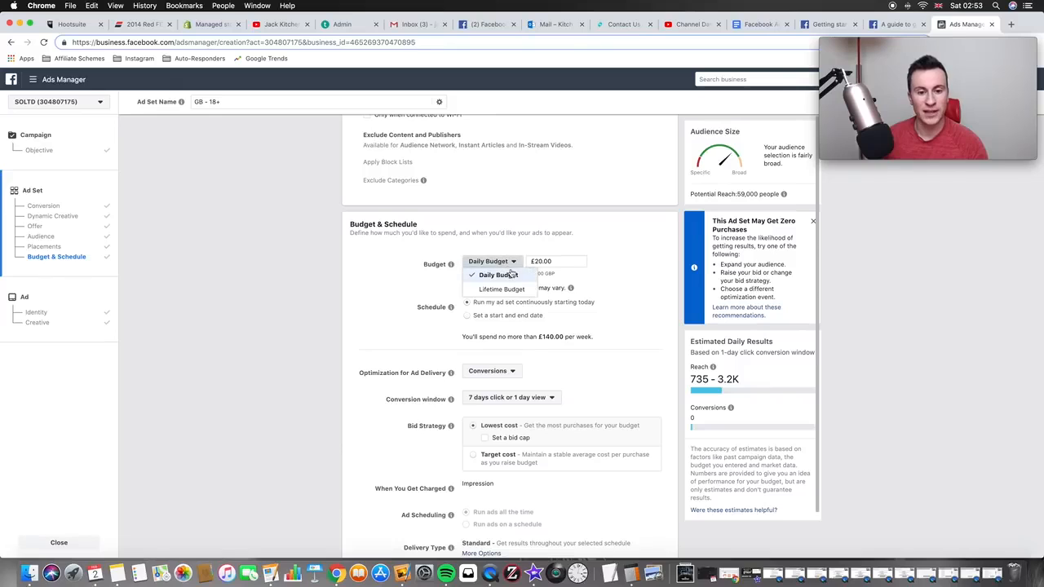
left_click(559, 261)
left_click_drag(560, 261, 532, 261)
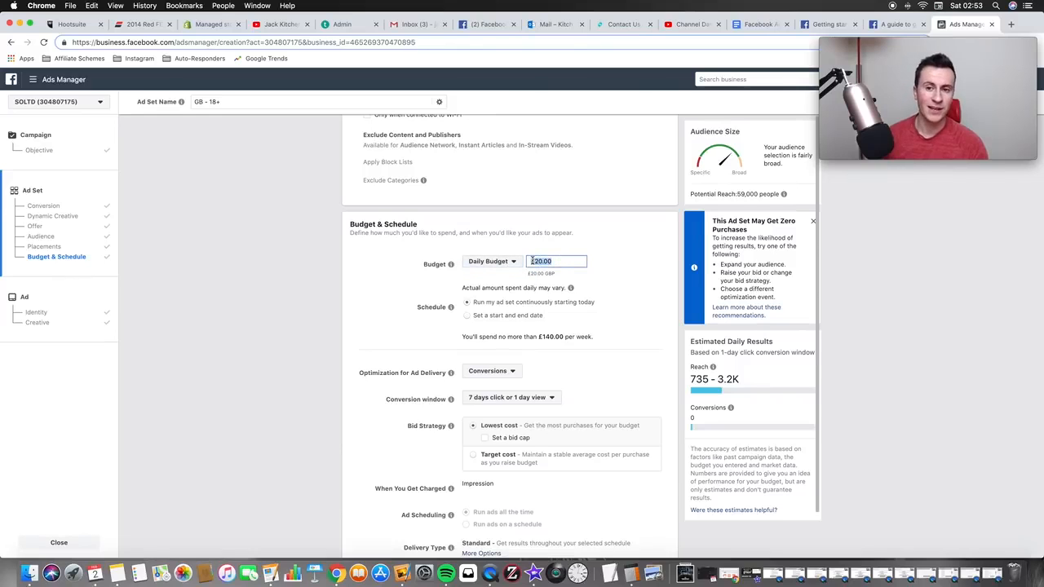
left_click(759, 24)
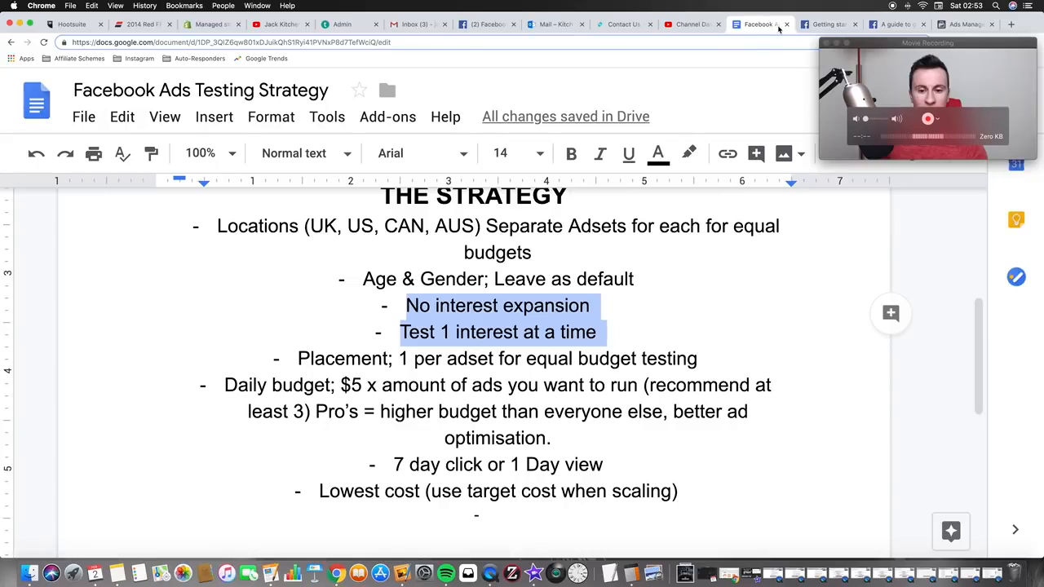
left_click(554, 382)
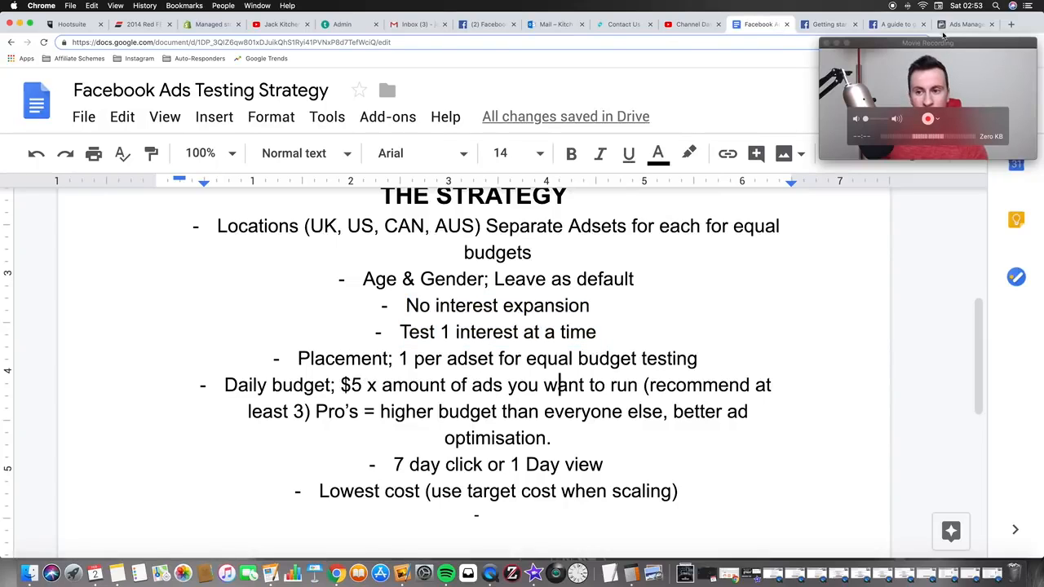
left_click(952, 28)
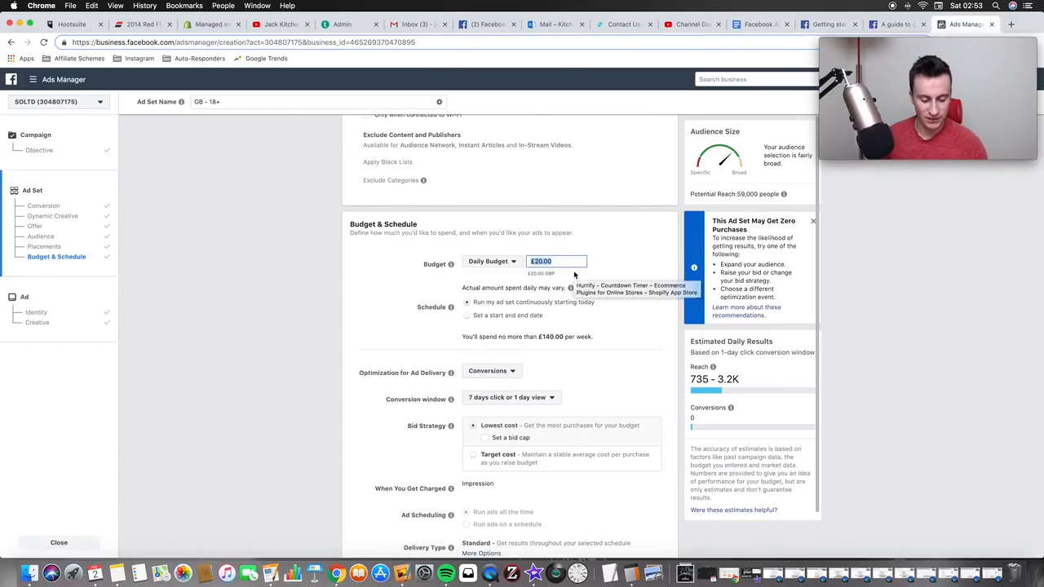
type("15")
left_click(625, 284)
Review the ad set's placements, budget, conversion window and bid strategy, and continue to the ad level
scroll(594, 290, "down", 3)
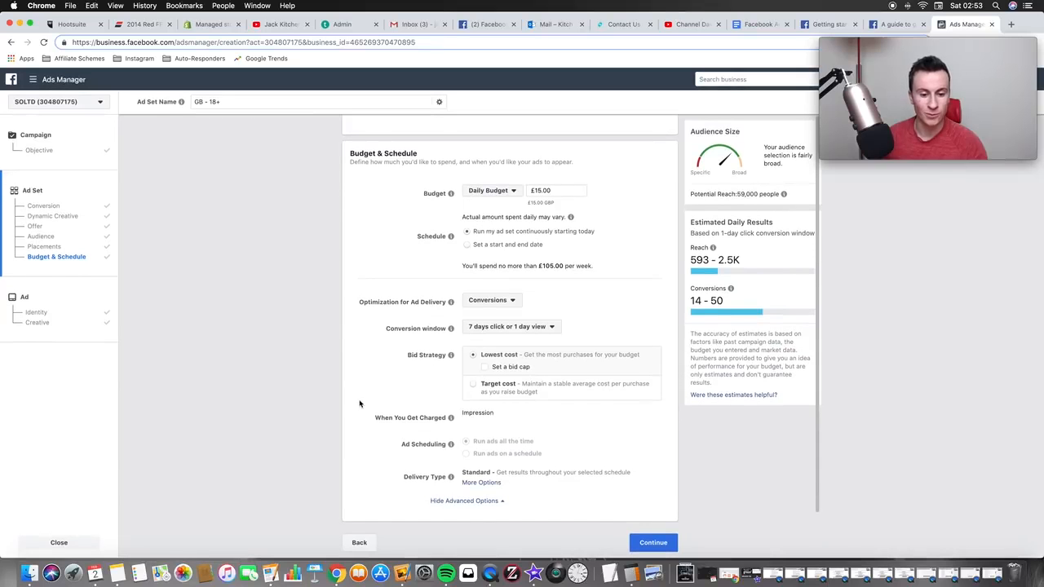
scroll(628, 431, "up", 1)
scroll(628, 431, "up", 10)
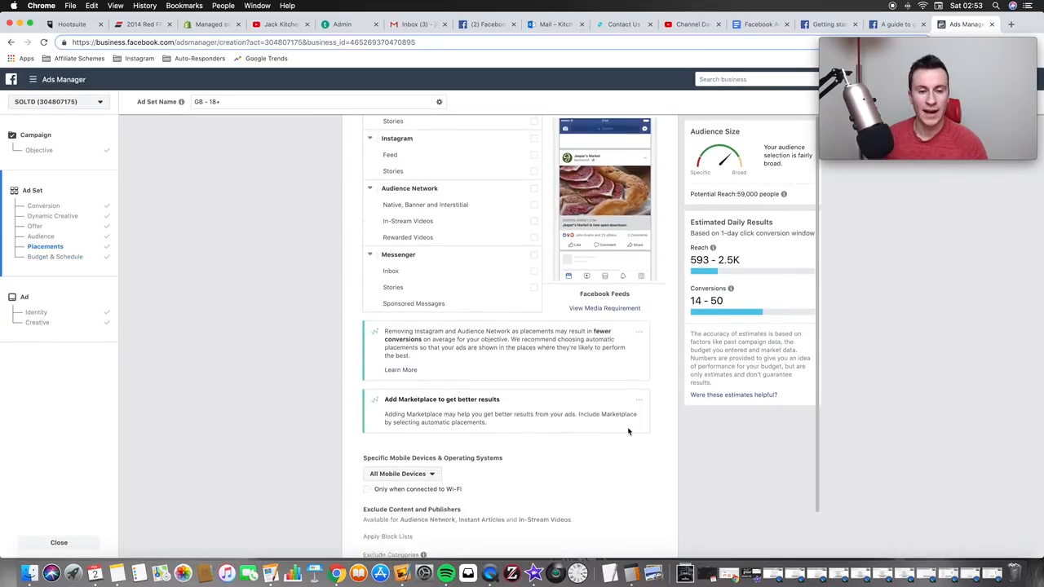
scroll(628, 432, "down", 9)
scroll(655, 491, "down", 2)
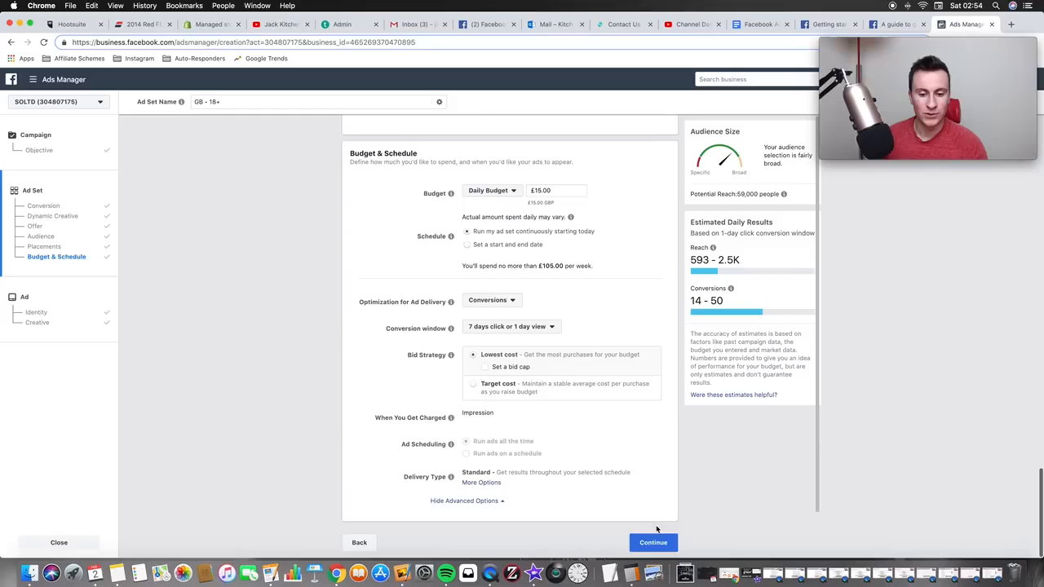
left_click(653, 541)
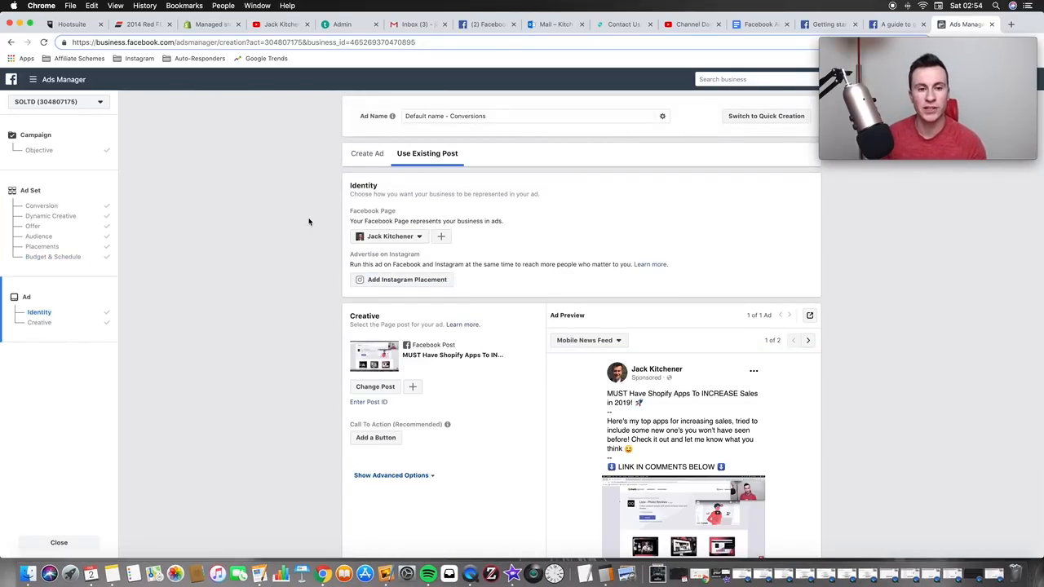
Look over the format and media options for creating a new ad and return to using an existing post
left_click(359, 159)
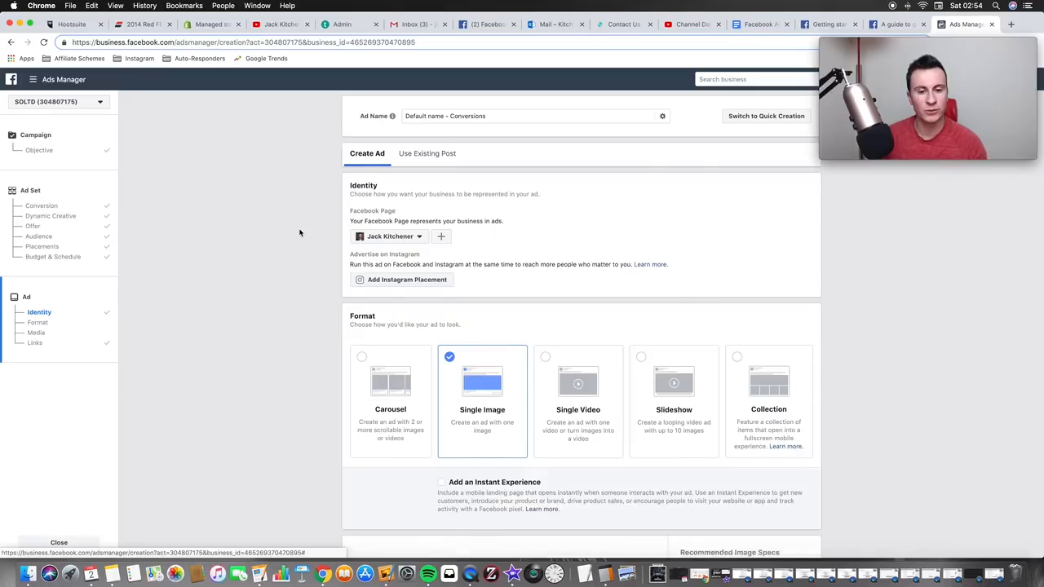
scroll(300, 233, "down", 5)
scroll(299, 233, "up", 5)
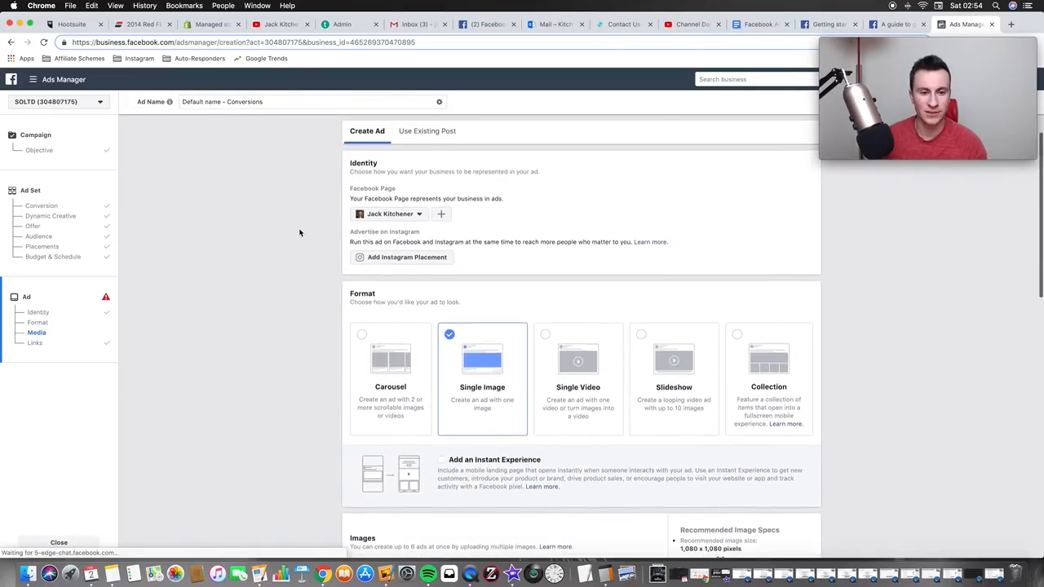
scroll(298, 241, "up", 2)
left_click(428, 153)
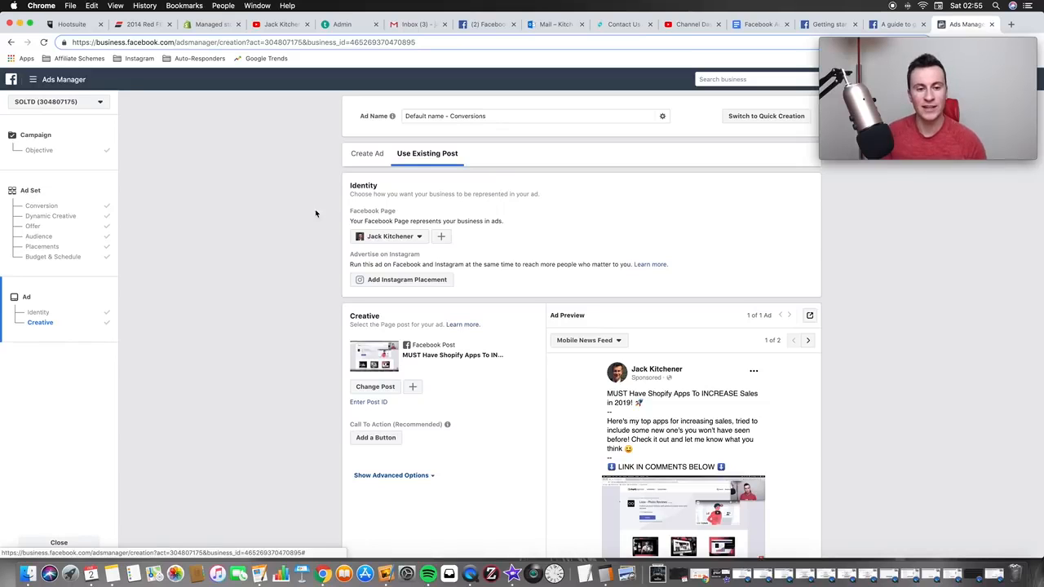
Review the existing Facebook post's creative and preview, and confirm the ad
scroll(316, 213, "down", 3)
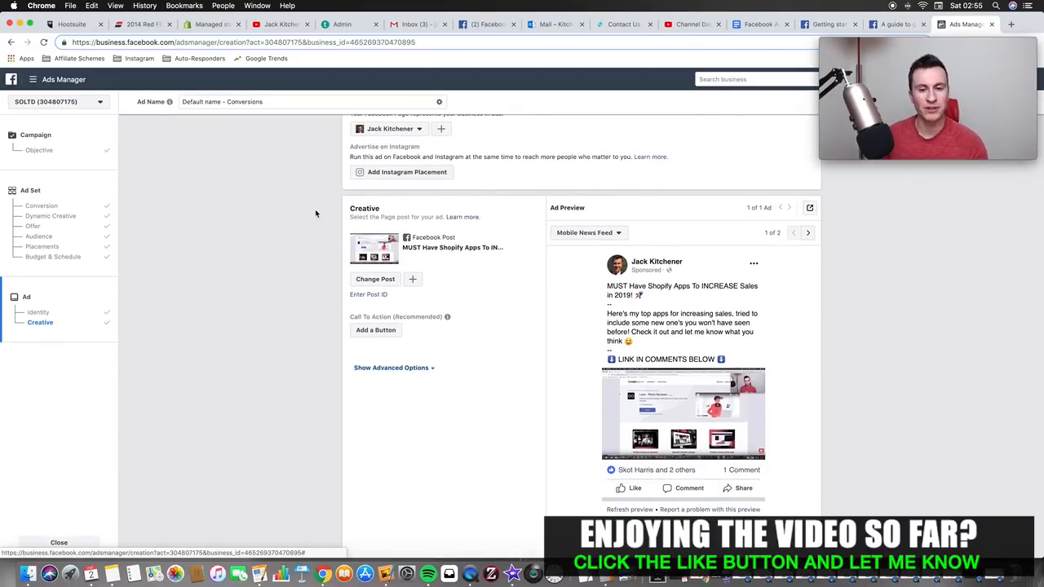
scroll(316, 213, "down", 1)
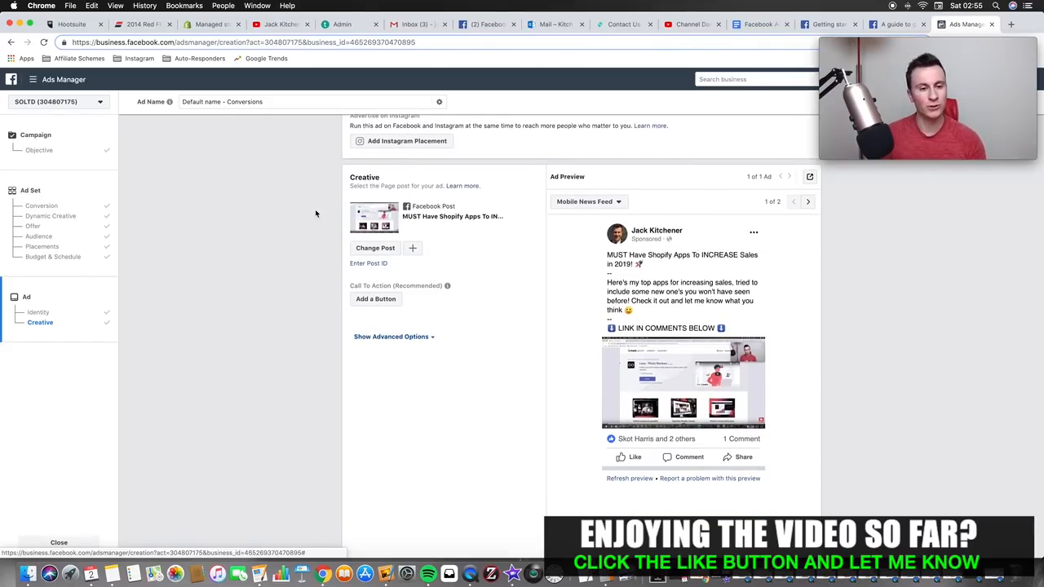
scroll(315, 209, "down", 2)
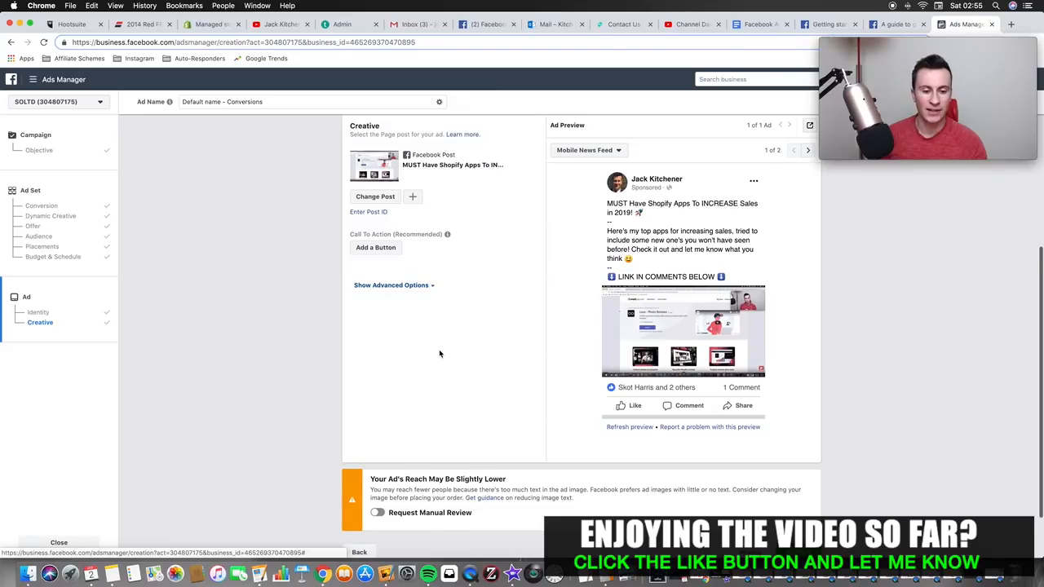
scroll(439, 350, "down", 1)
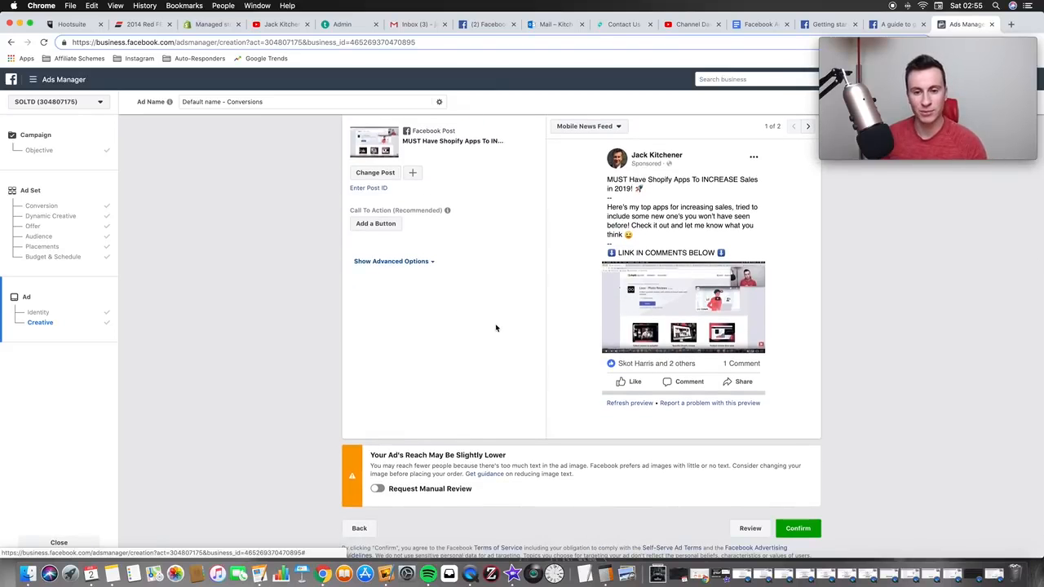
scroll(380, 359, "down", 2)
scroll(381, 349, "up", 1)
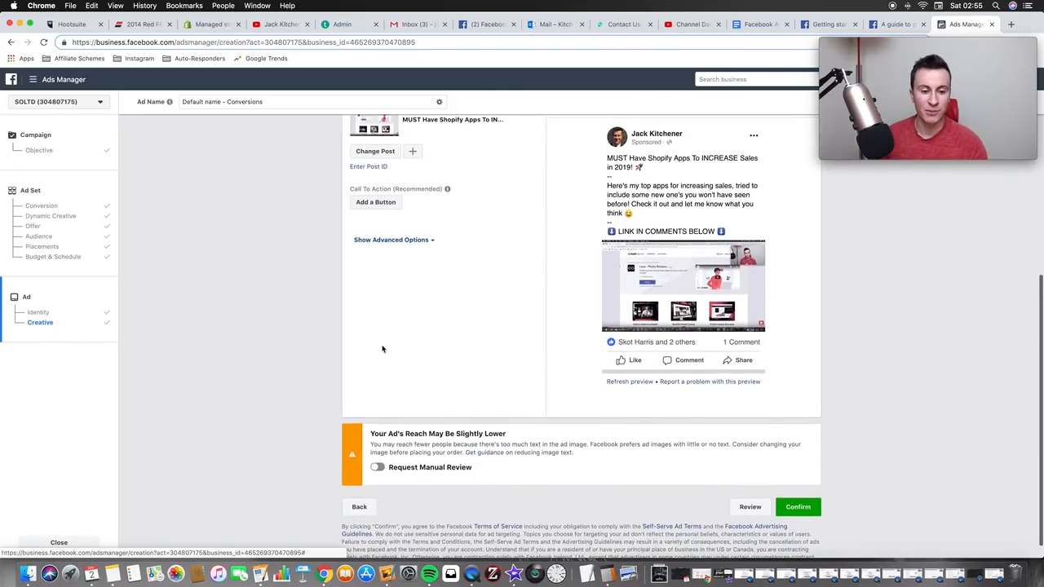
left_click(799, 507)
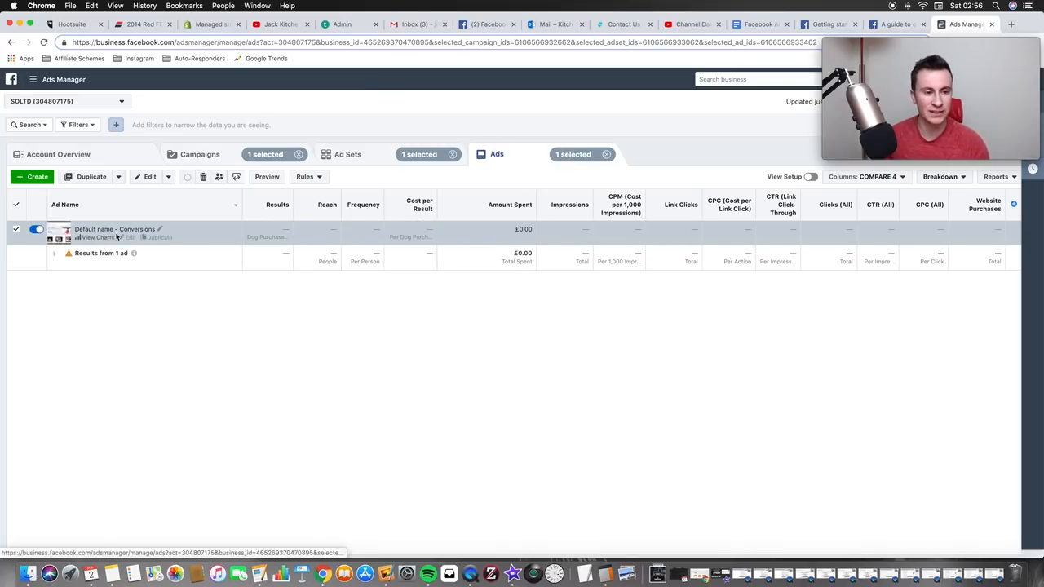
Duplicate the ad into the existing GB - 18+ ad set with 2 copies and publish them
left_click(160, 237)
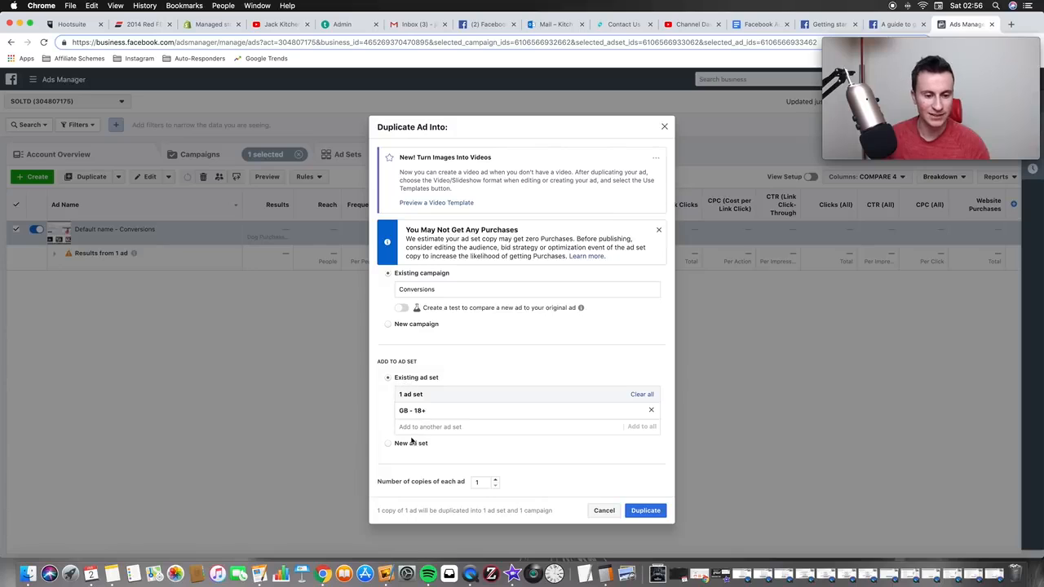
left_click(495, 480)
left_click(640, 489)
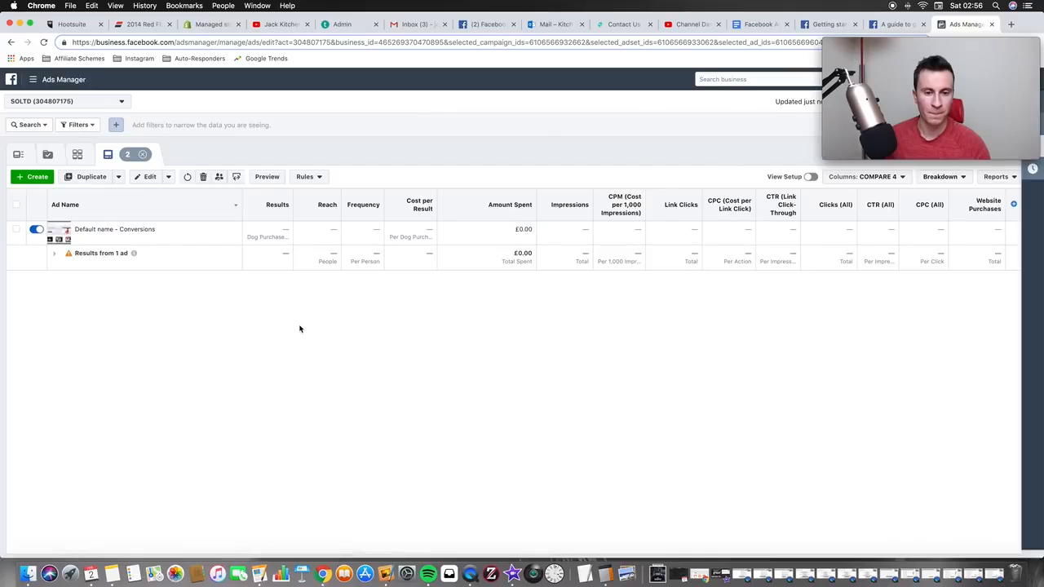
scroll(788, 356, "down", 3)
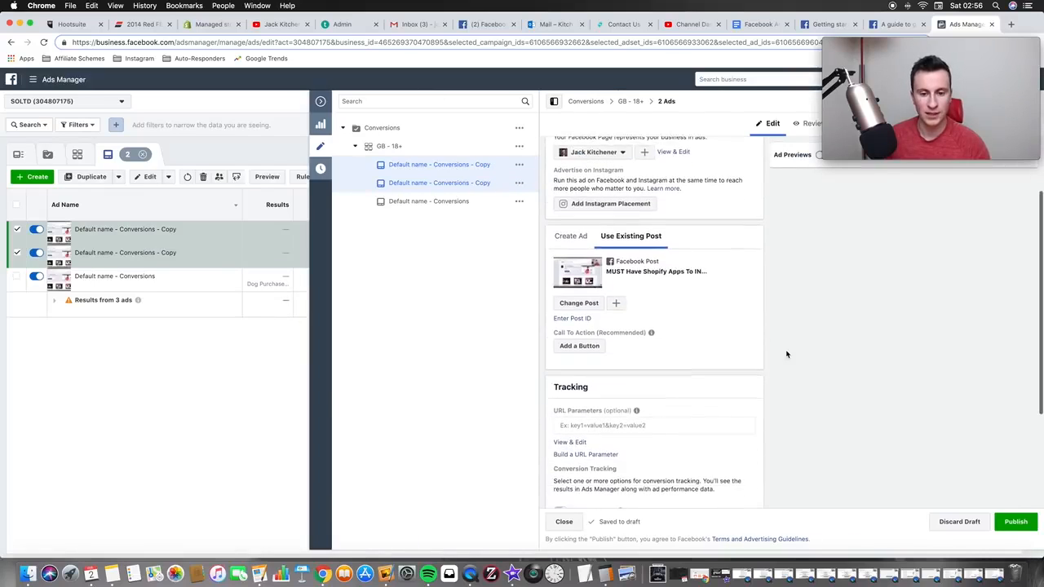
left_click(1011, 528)
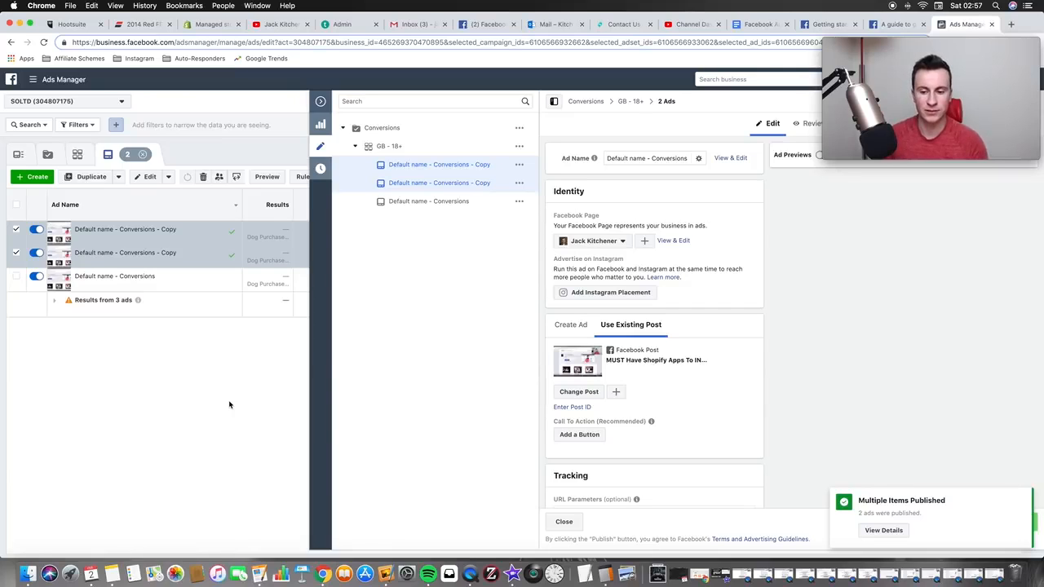
Close the ad editing pane, deselect both copied ads, and check the GB - 18+ ad set and the list of its ads
left_click(321, 101)
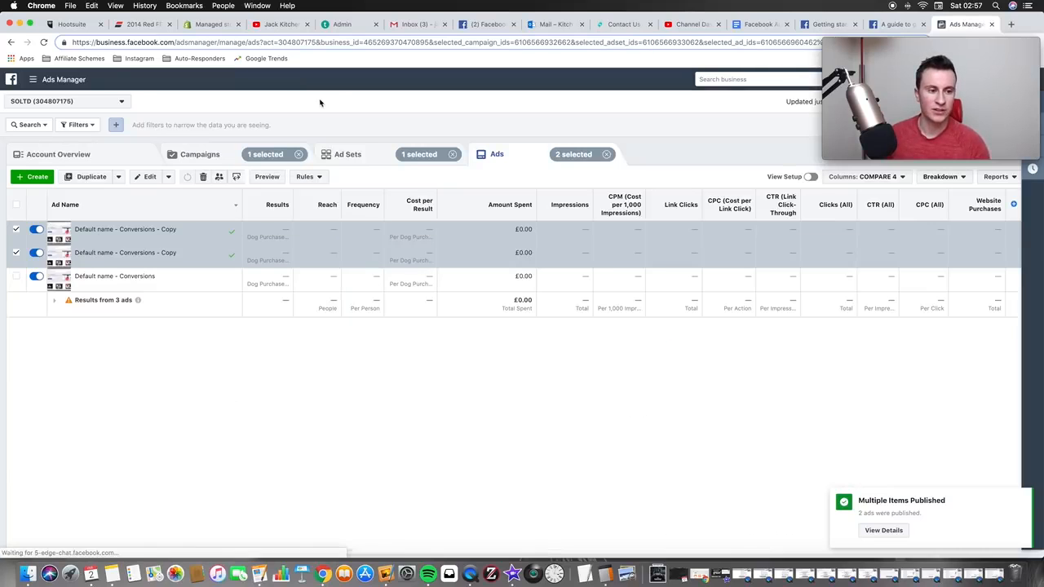
left_click(16, 252)
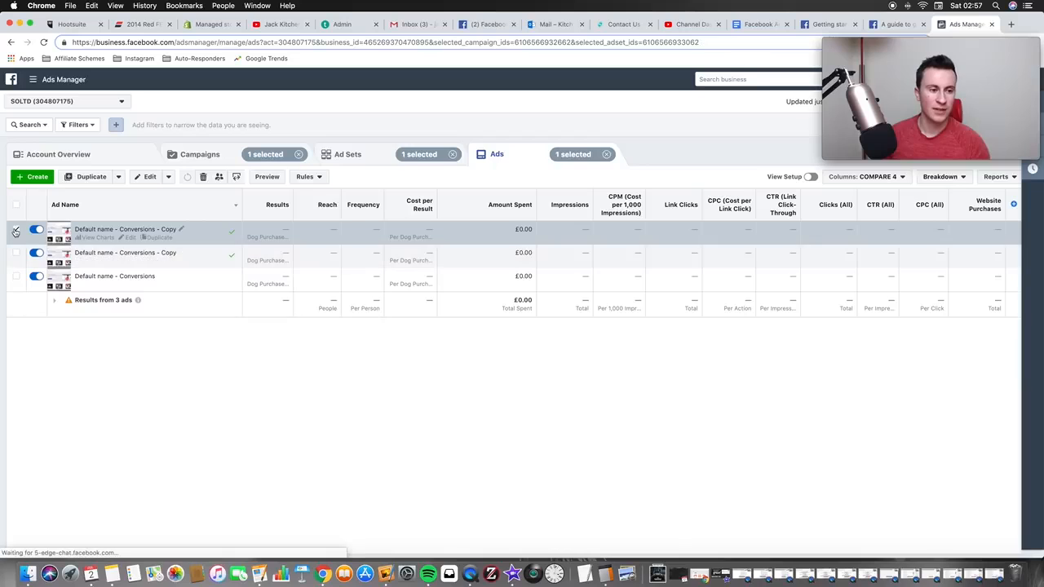
left_click(16, 232)
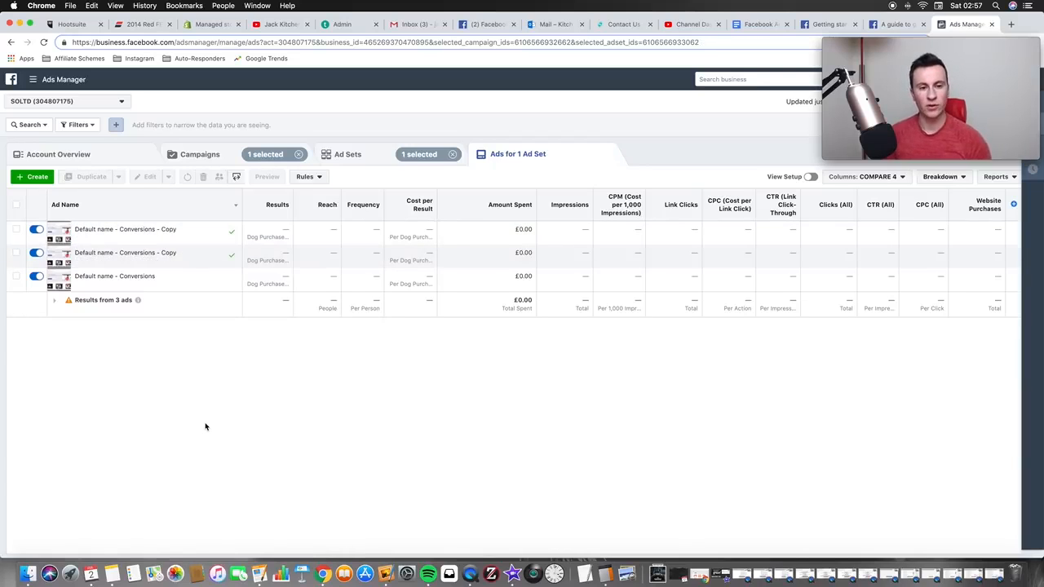
left_click(356, 151)
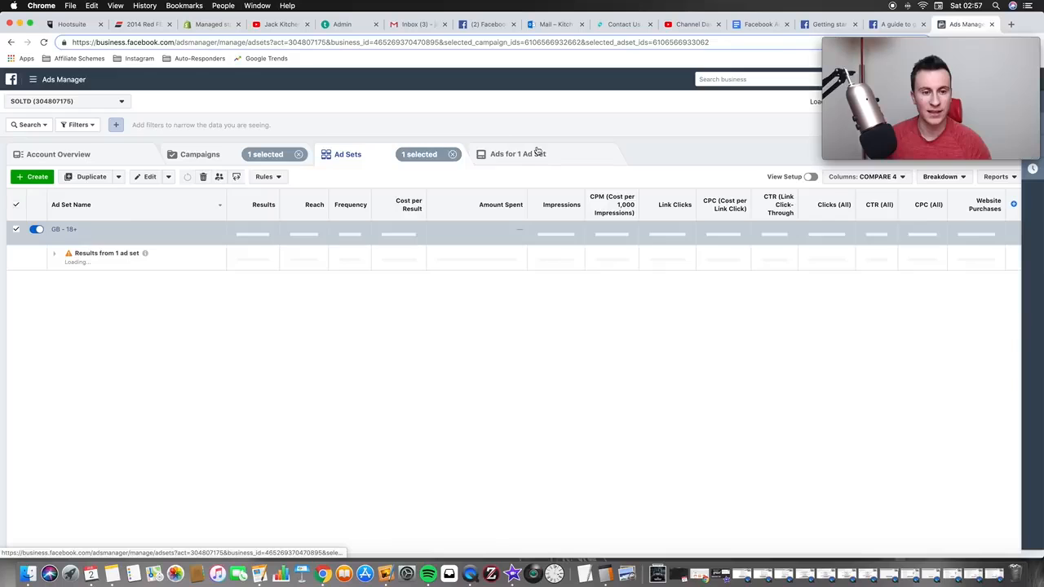
left_click(534, 154)
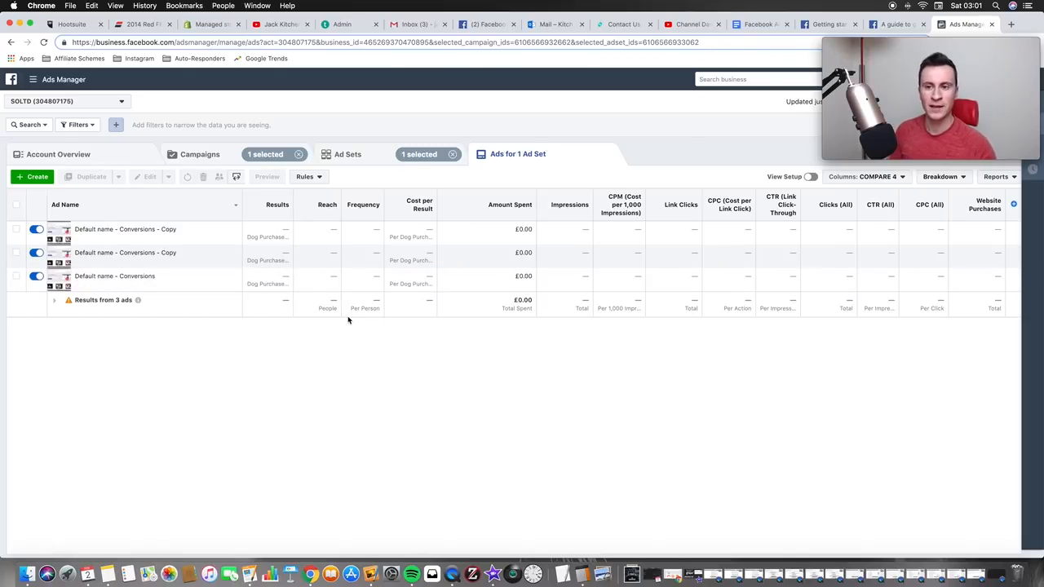
Switch to the Facebook Ads Testing Strategy document in Google Docs and reread its considerations and strategy points
left_click(757, 24)
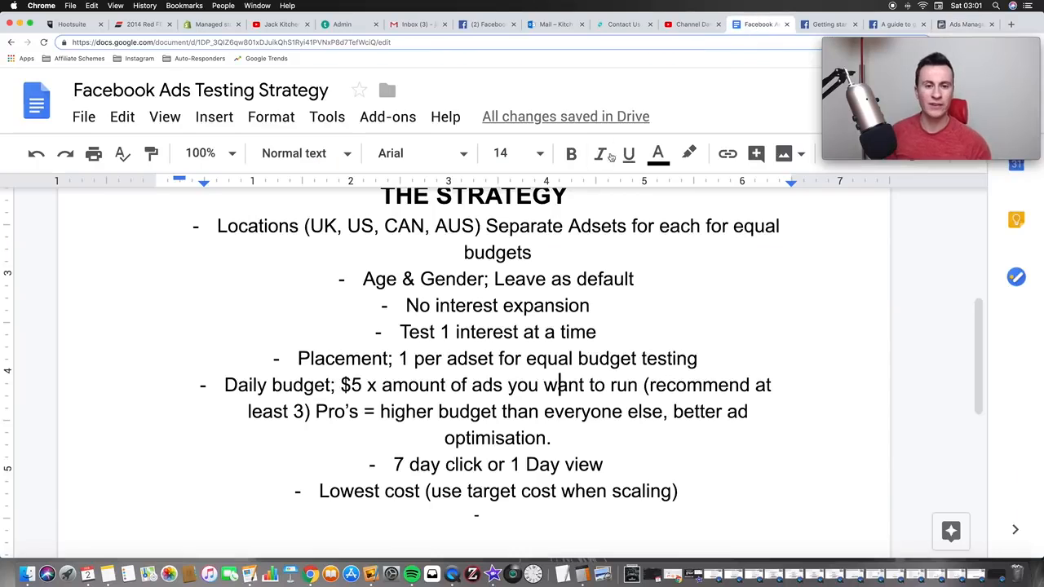
scroll(373, 329, "up", 1)
scroll(372, 329, "up", 4)
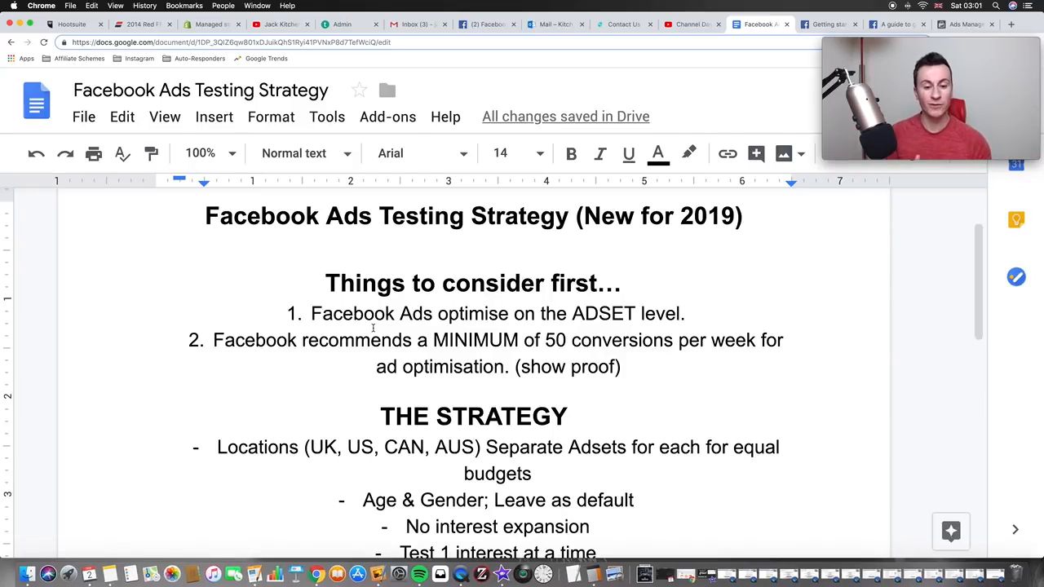
scroll(406, 333, "down", 3)
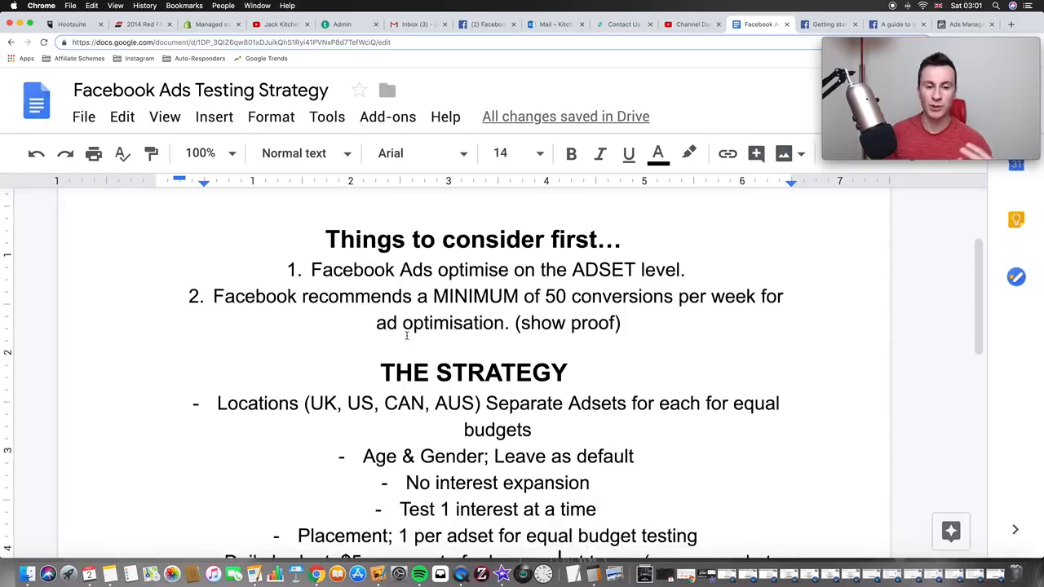
scroll(406, 333, "down", 1)
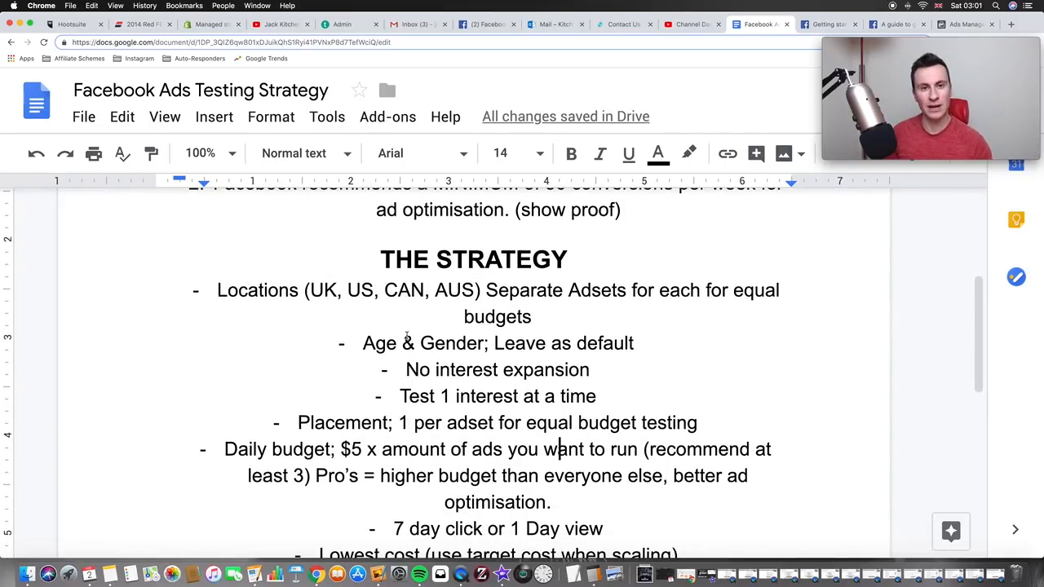
scroll(406, 335, "down", 1)
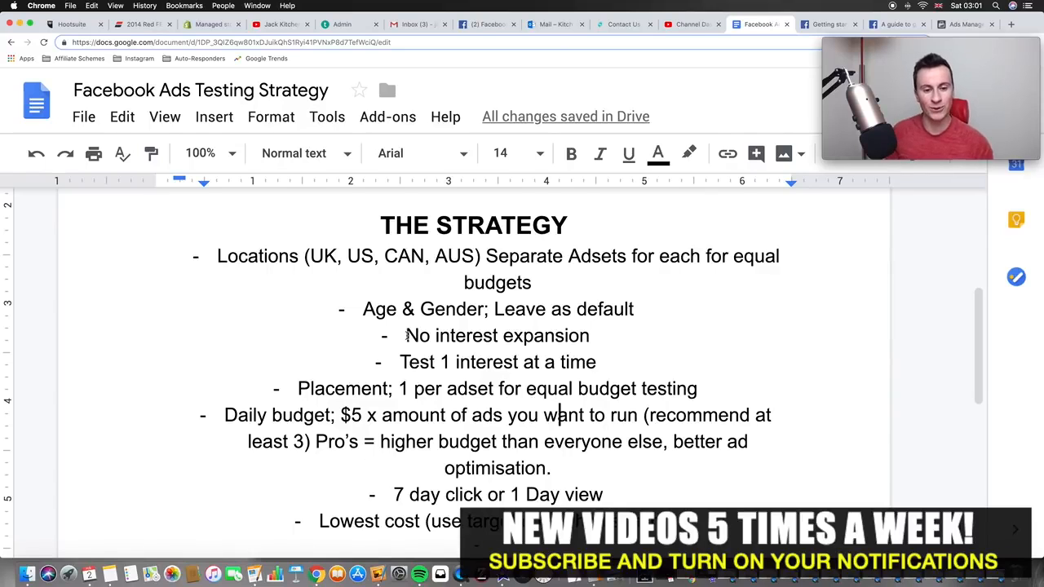
scroll(395, 310, "up", 4)
scroll(395, 310, "up", 1)
scroll(396, 310, "down", 1)
scroll(396, 310, "up", 1)
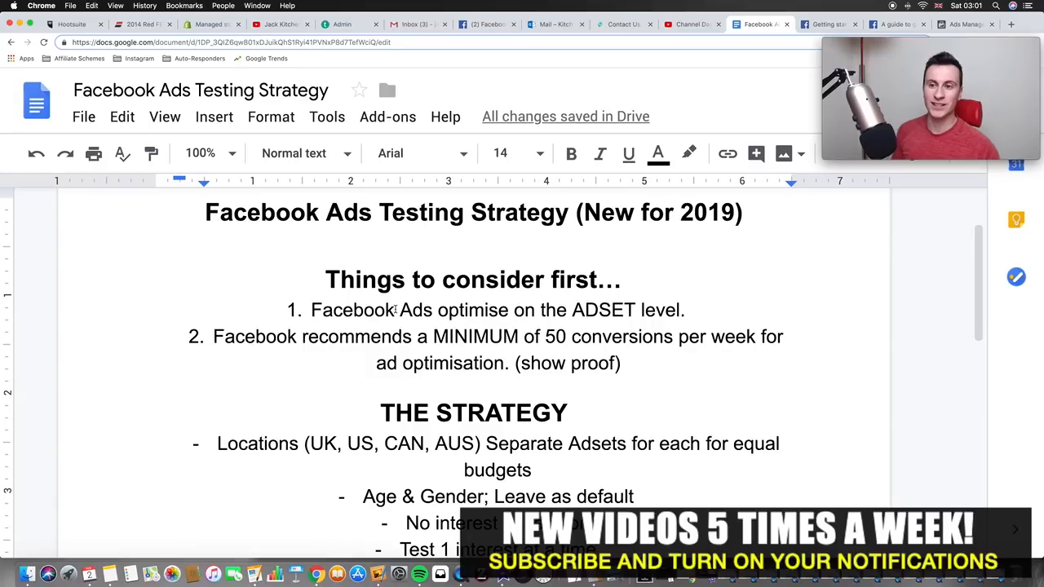